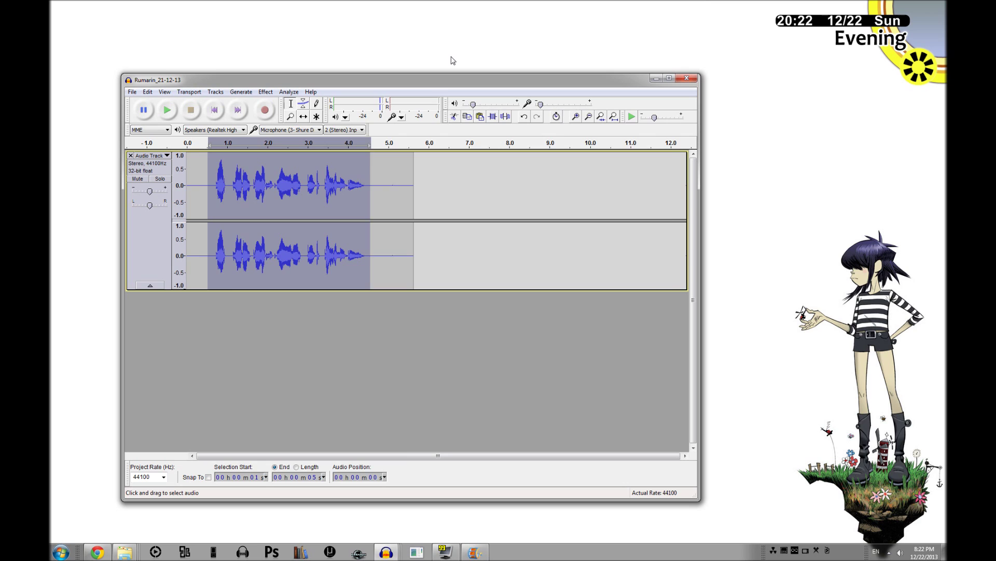
Step: Play the voice recording from just before the first word, at about 0.55 s
key("ctrl+1")
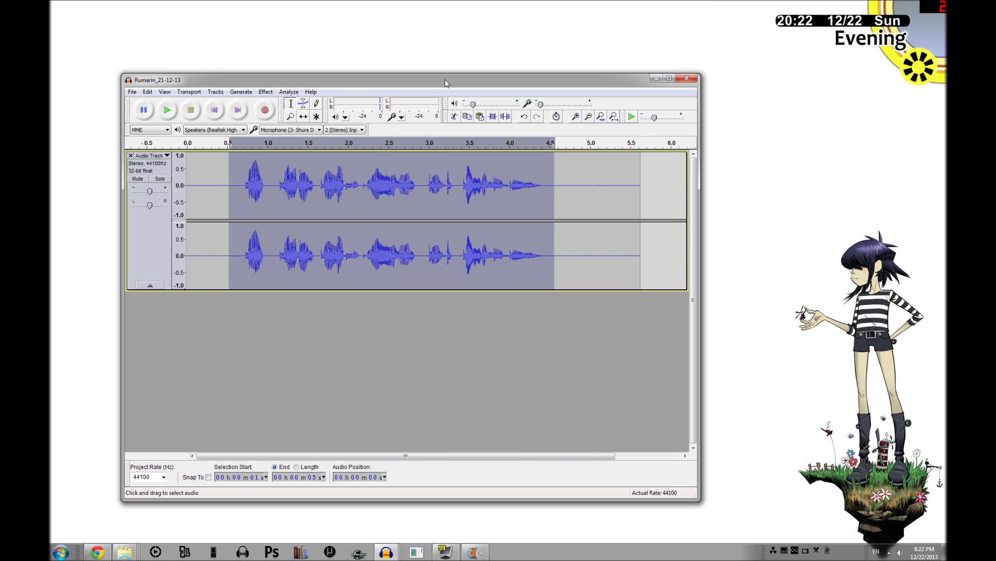
left_click(248, 178)
key("ctrl+3")
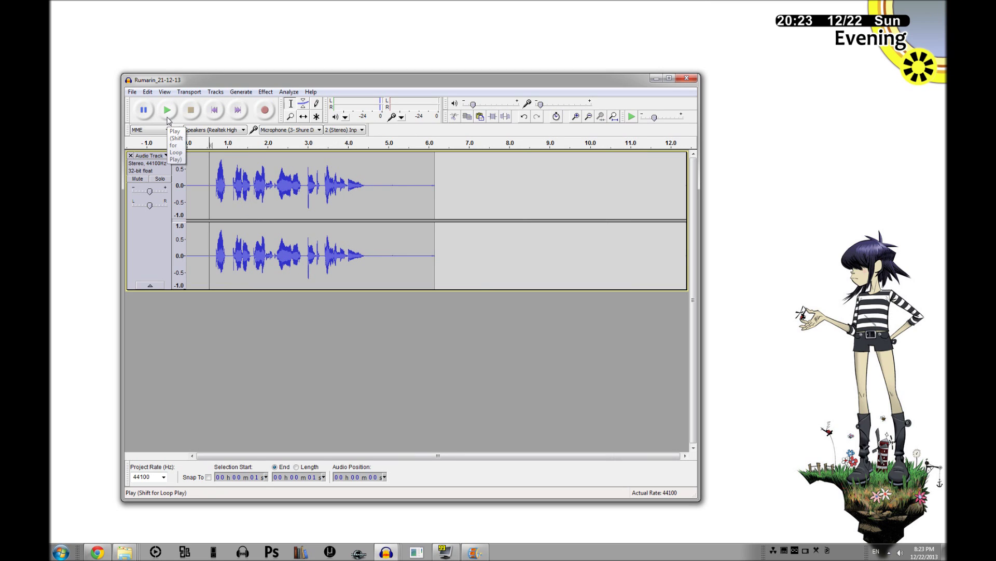
left_click(167, 118)
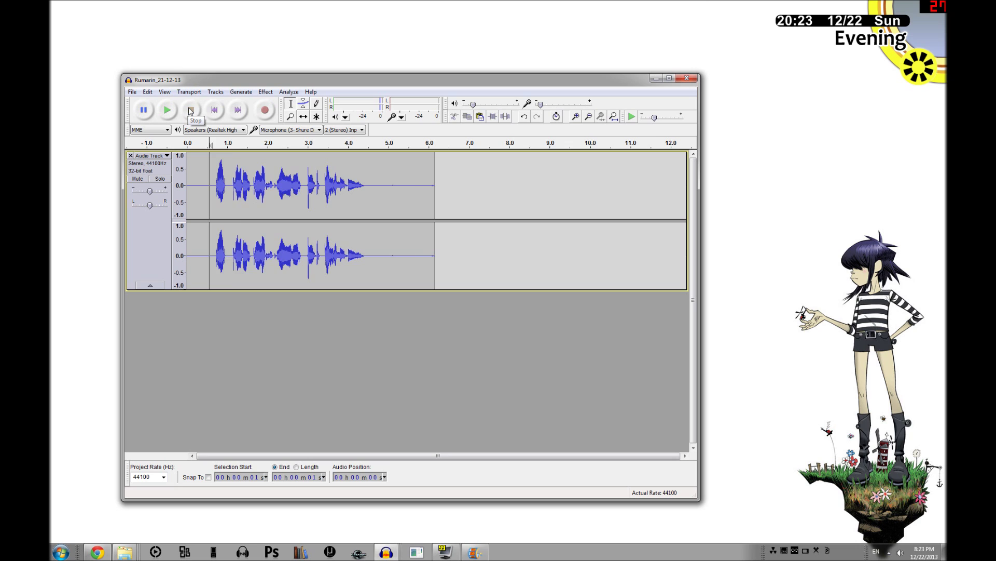
Step: Highlight the plosive at about 1.67 s and examine its waveform up close
key("ctrl+1")
key("ctrl+1")
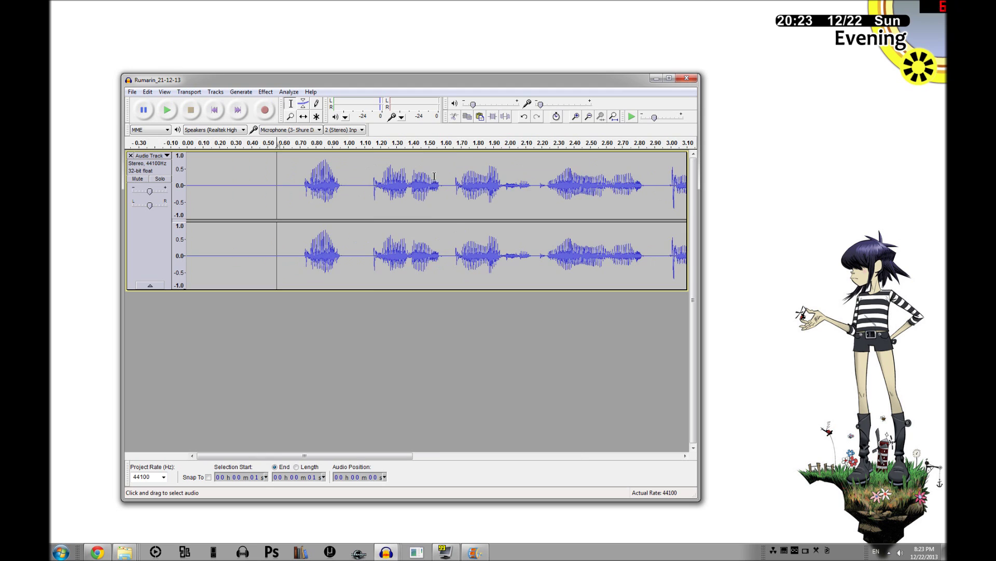
left_click_drag(460, 173, 456, 174)
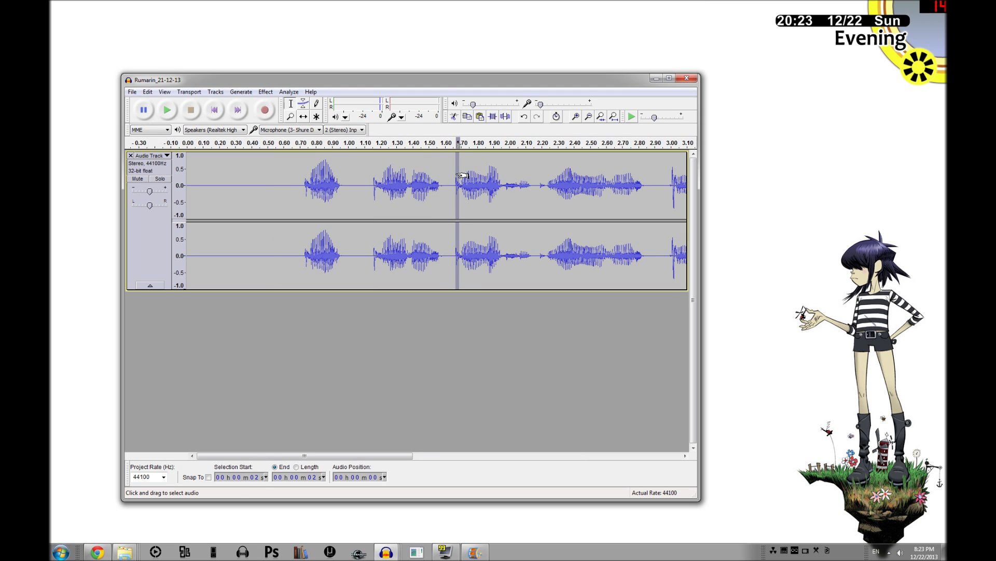
key("ctrl+1")
key("ctrl+3")
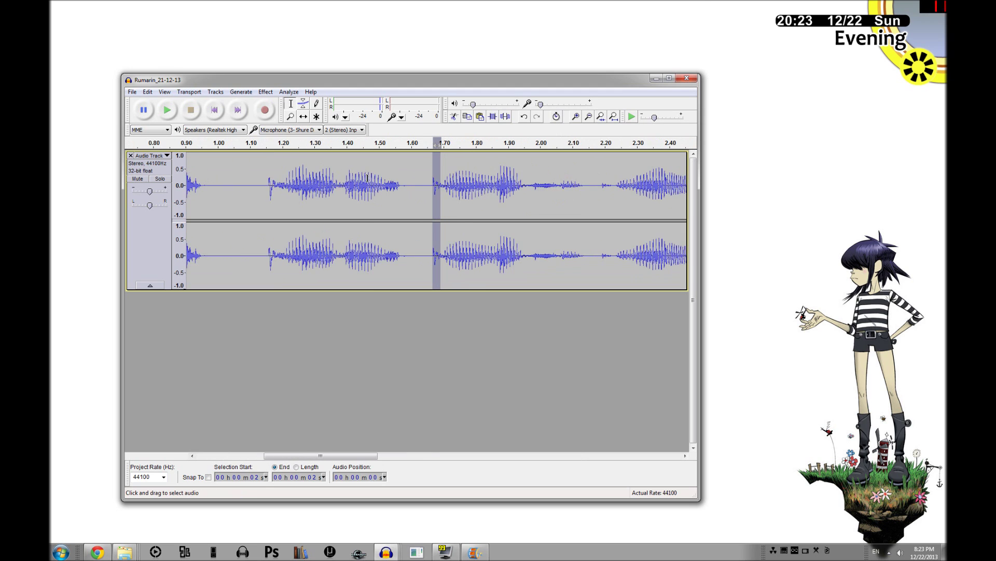
Step: Select only the plosive at the start of the first word, from about 0.73 s to 0.755 s
mouse_move(290, 173)
left_mouse_down()
mouse_move(322, 173)
mouse_move(281, 174)
mouse_move(290, 173)
left_mouse_up()
key("ctrl+1")
key("ctrl+1")
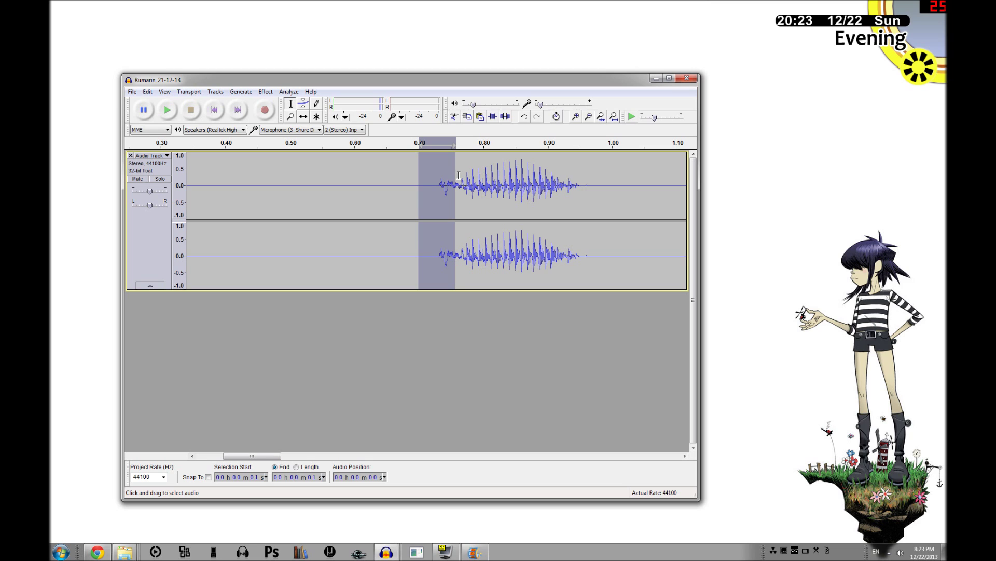
left_click_drag(455, 178, 436, 176)
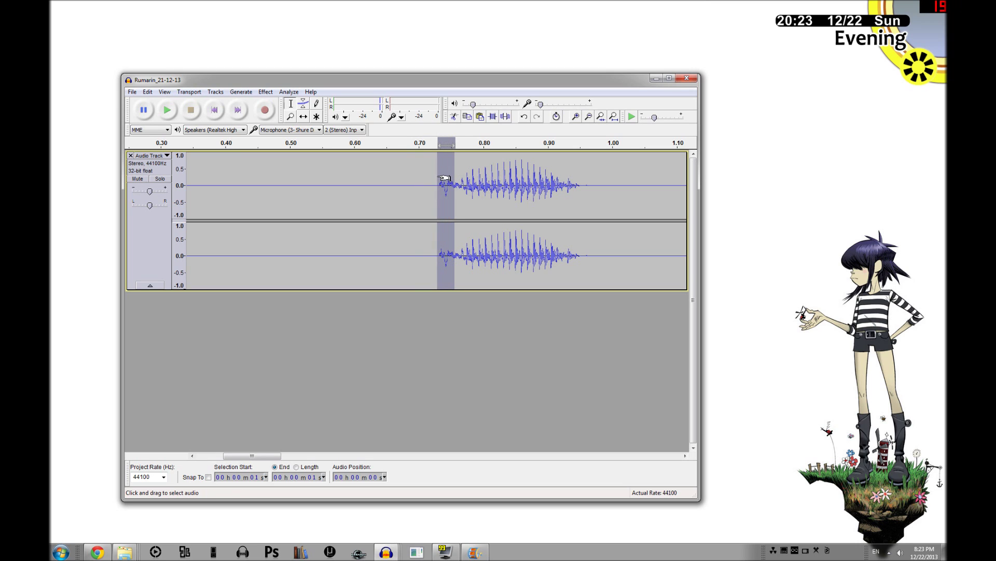
key("ctrl+1")
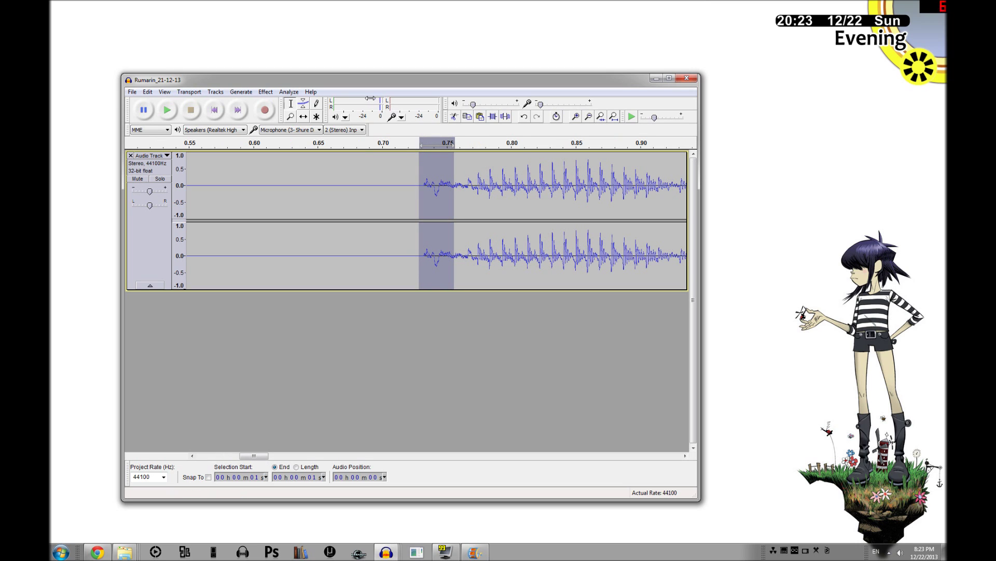
Step: Build a graphic Equalization curve that cuts 20–100 Hz to about -20 dB and ramps 125–315 Hz gradually up toward 0 dB
left_click(265, 92)
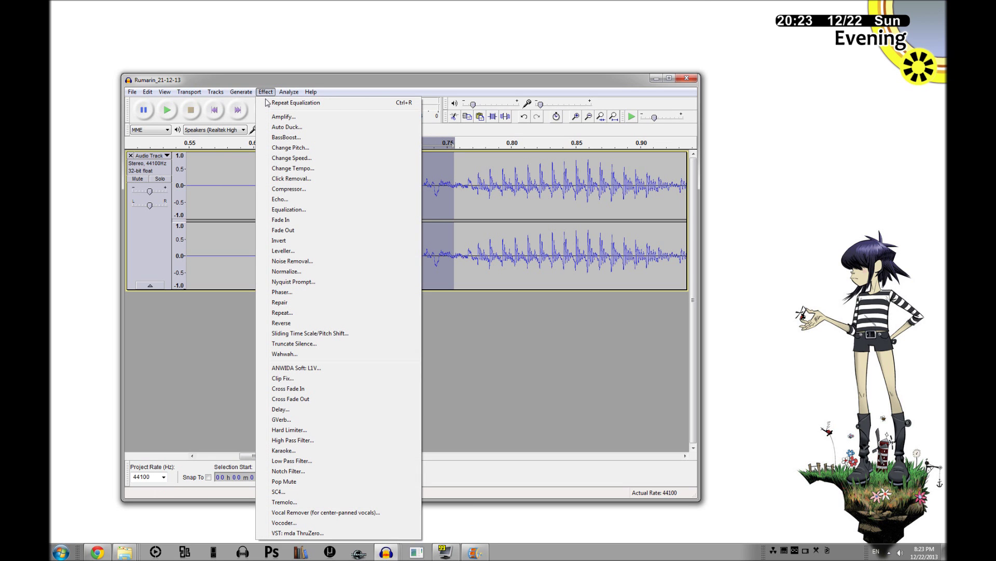
left_click(299, 209)
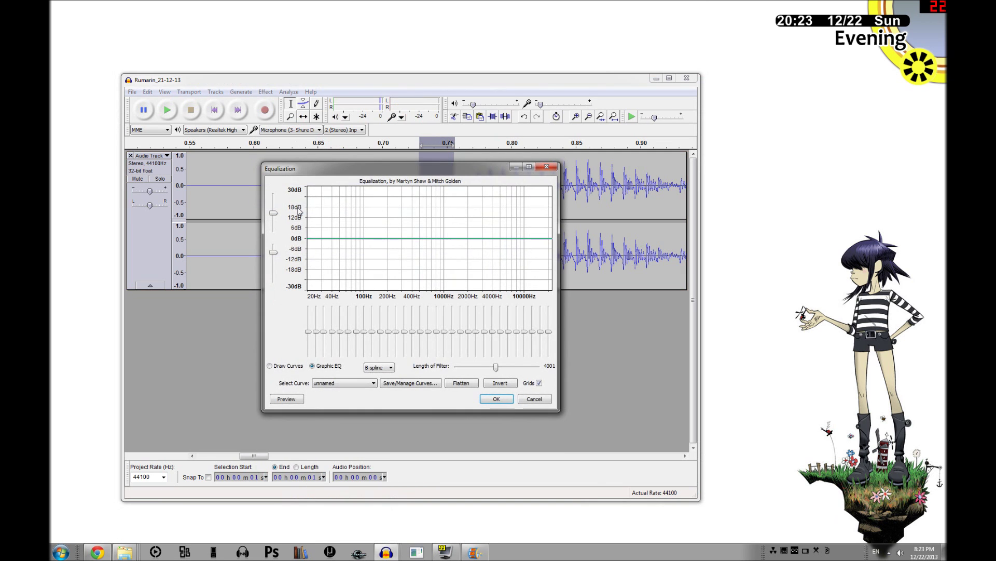
left_click_drag(353, 167, 274, 241)
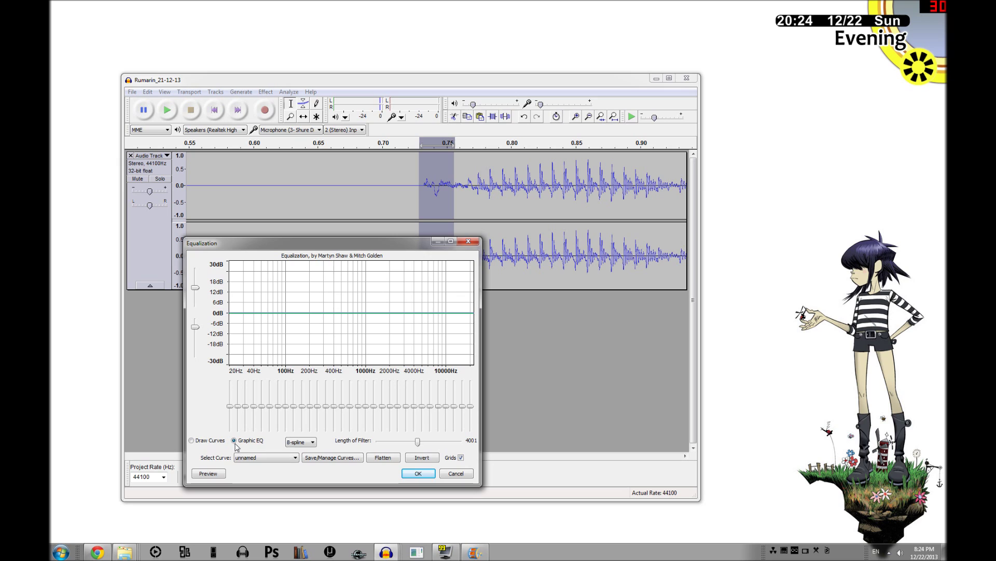
mouse_move(256, 437)
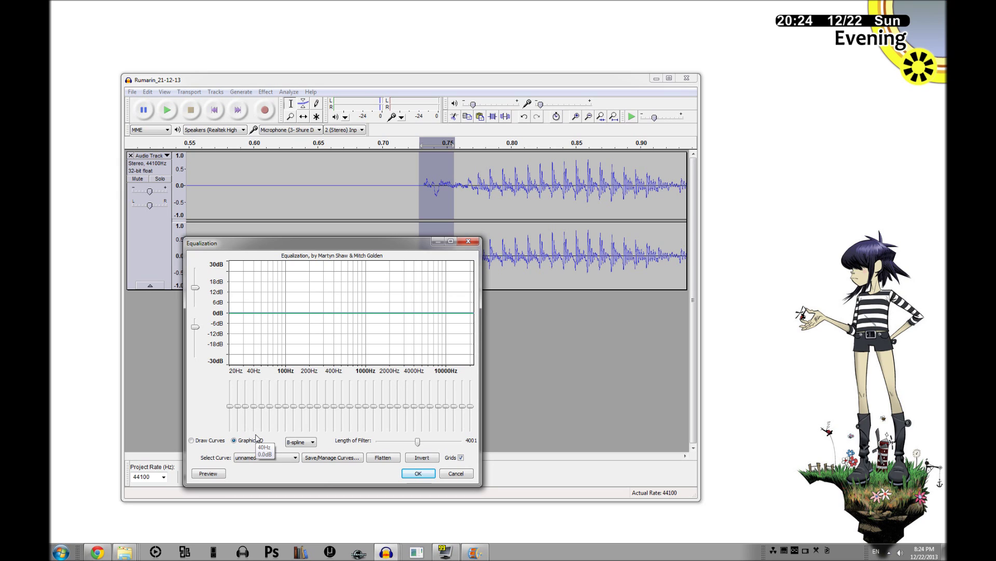
mouse_move(232, 410)
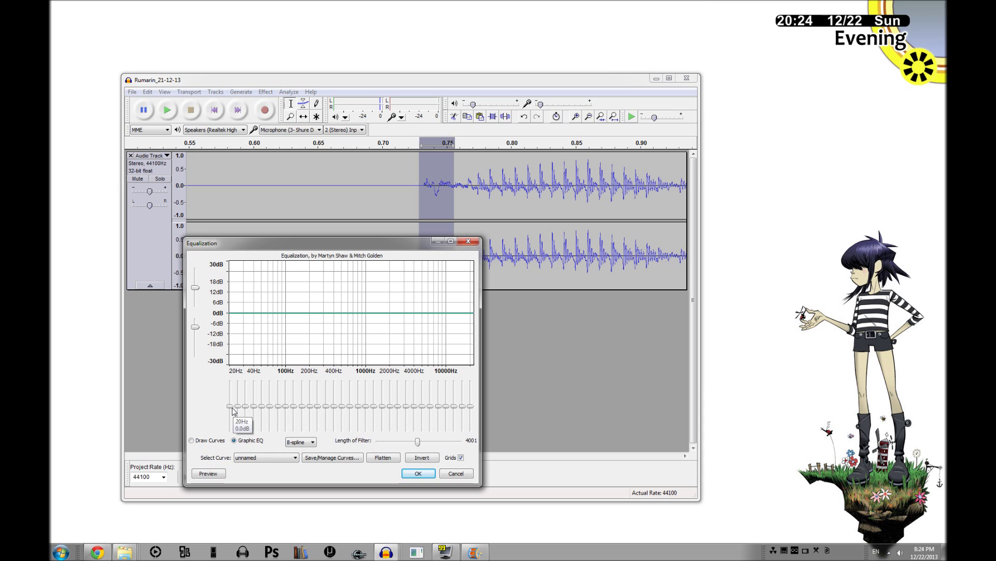
left_click_drag(232, 411, 240, 440)
left_click_drag(246, 406, 258, 443)
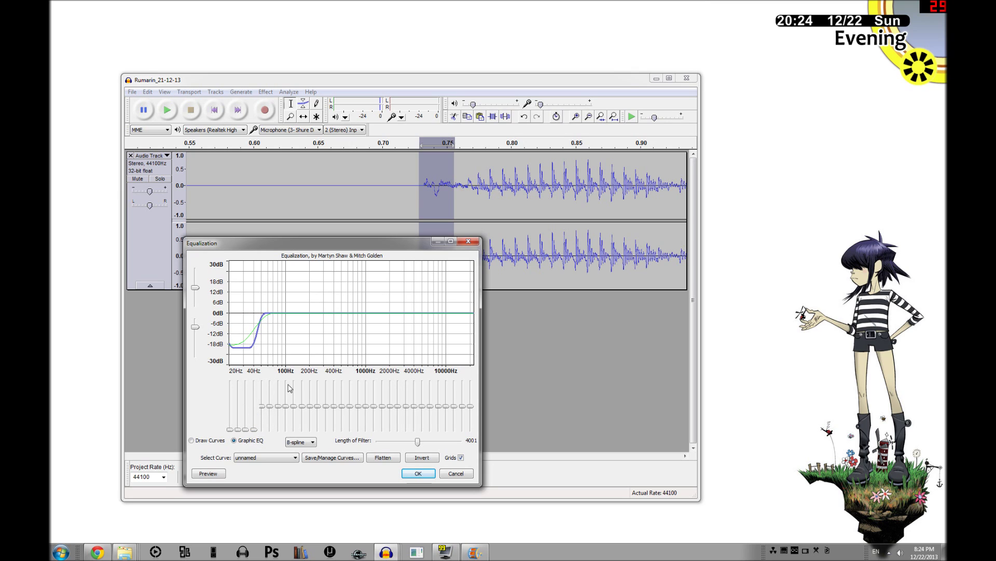
left_click_drag(262, 406, 269, 444)
left_click_drag(270, 406, 286, 446)
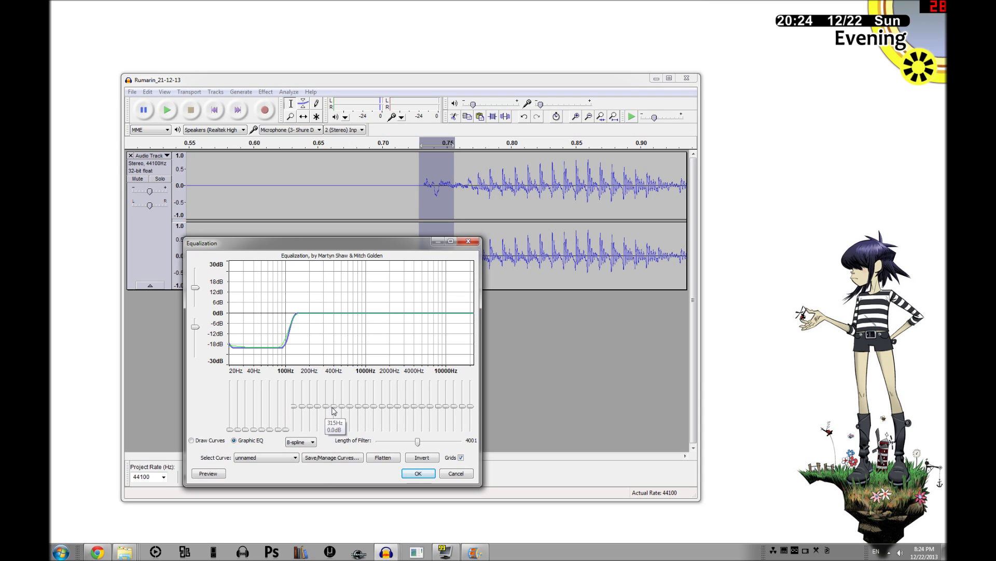
left_click_drag(326, 406, 294, 428)
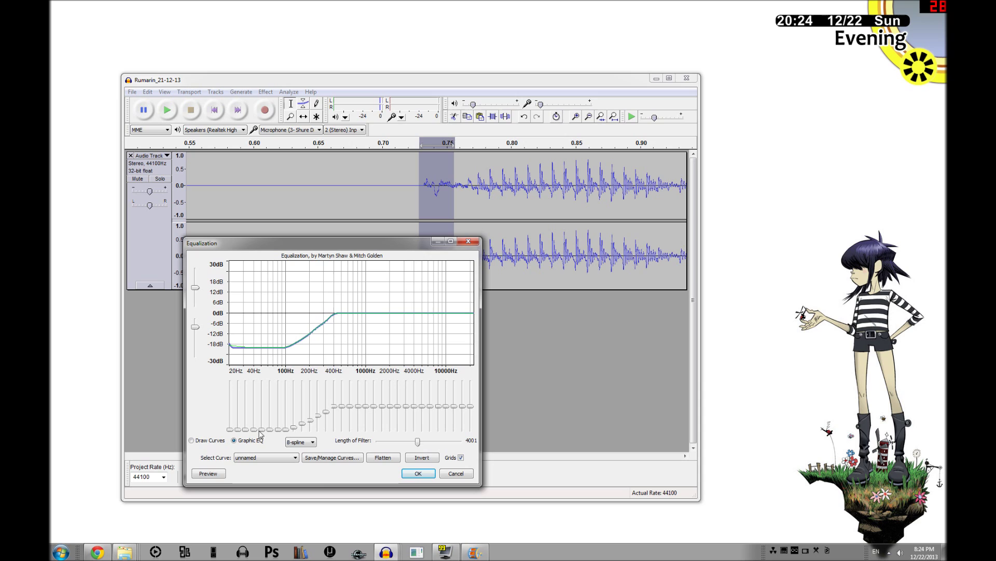
left_click(224, 472)
Step: Save the current equalization curve under the name PENIS
left_click(325, 459)
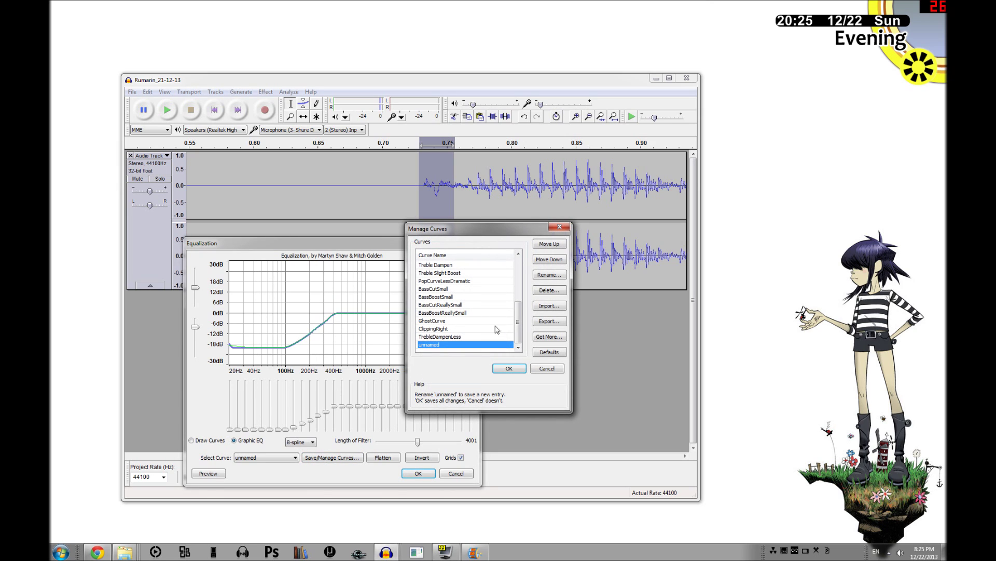
left_click(549, 275)
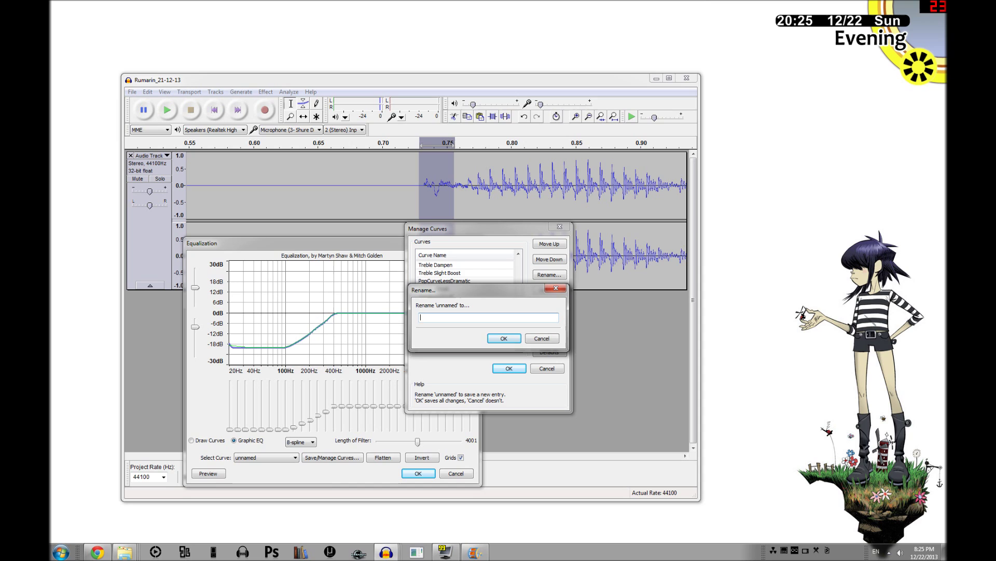
type("p")
key("BackSpace")
type("PENIS")
key("Return")
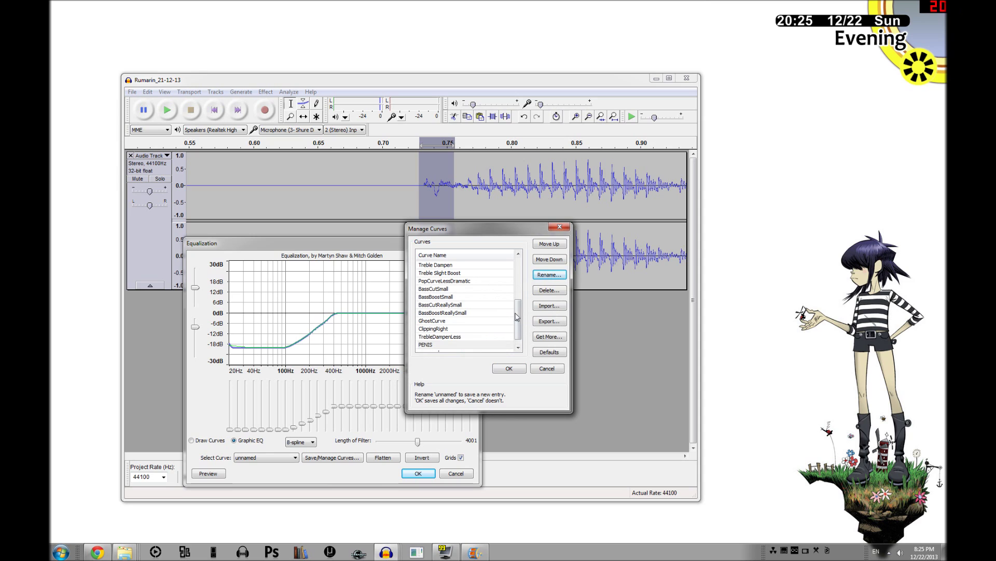
scroll(520, 317, "down", 1)
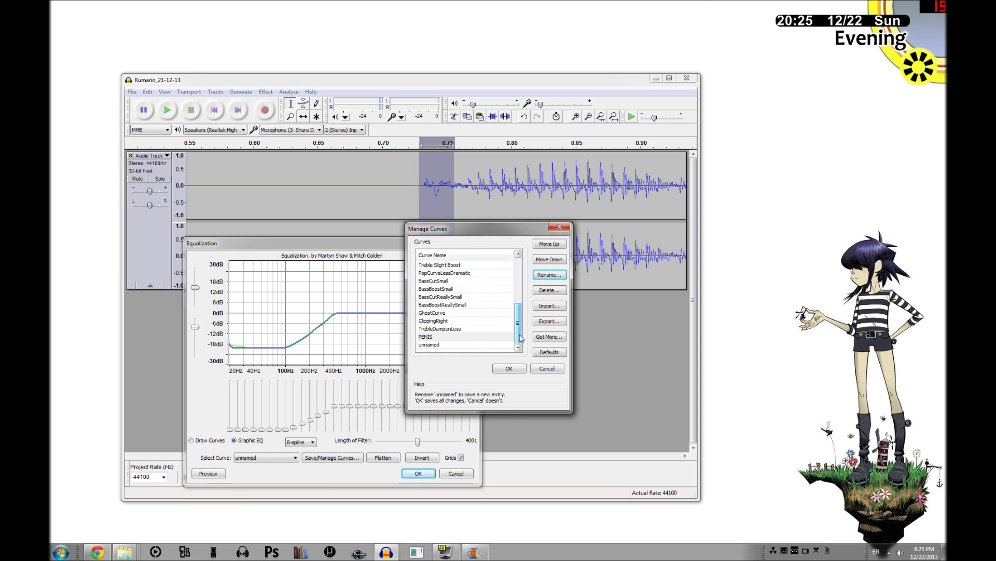
left_click(509, 368)
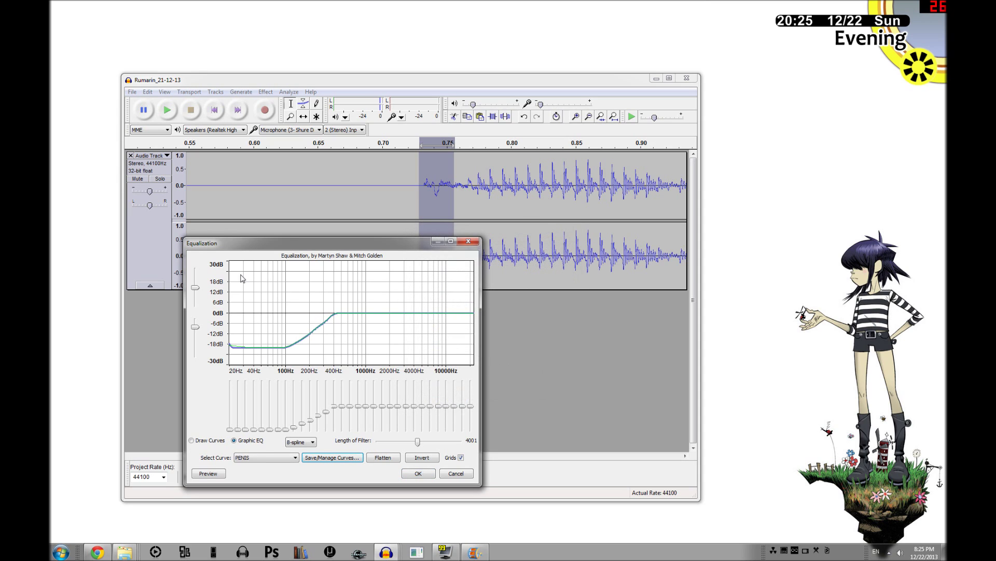
Step: Flatten the equalization curve and restore it by choosing the saved curve PENIS
left_click(383, 458)
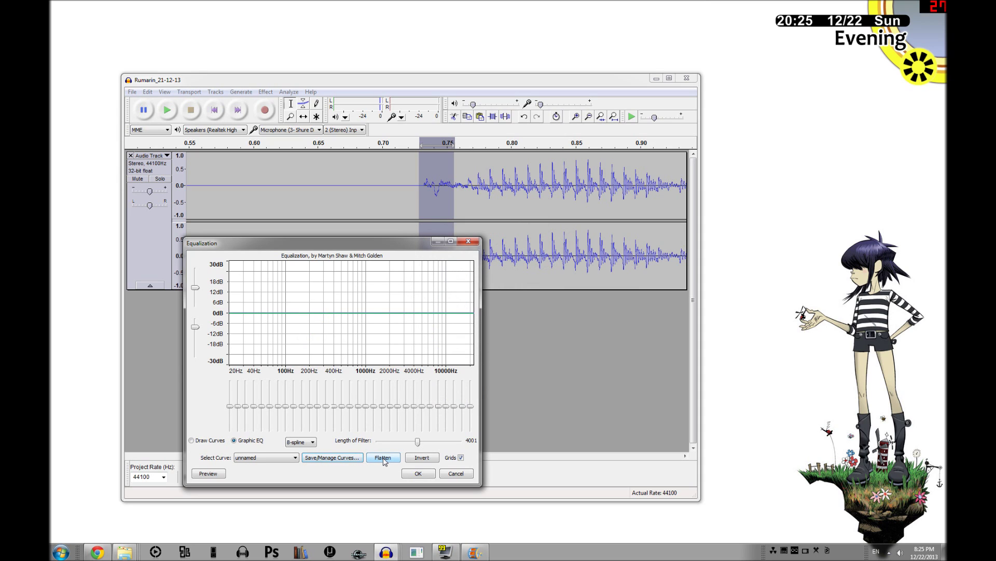
left_click(295, 457)
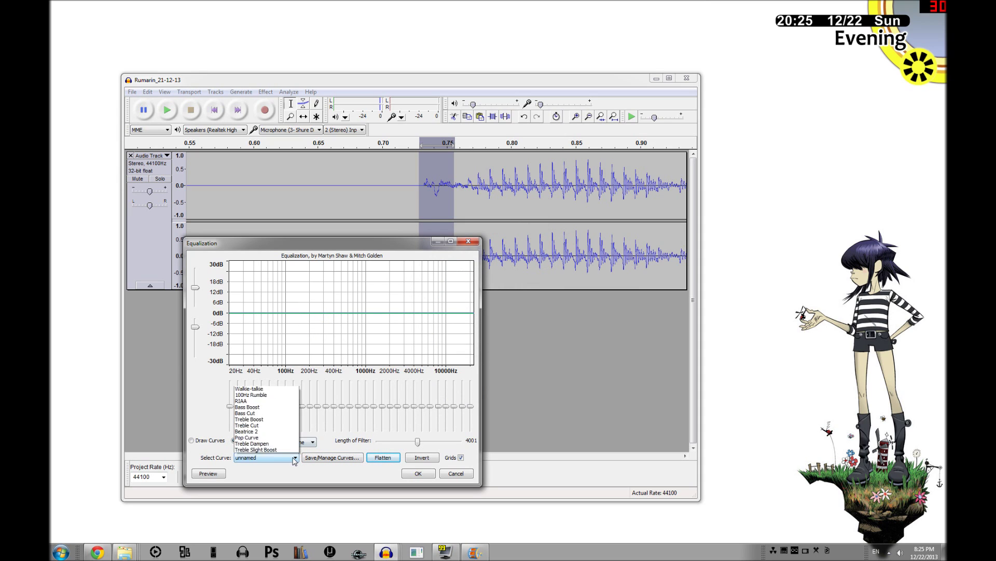
left_click(272, 442)
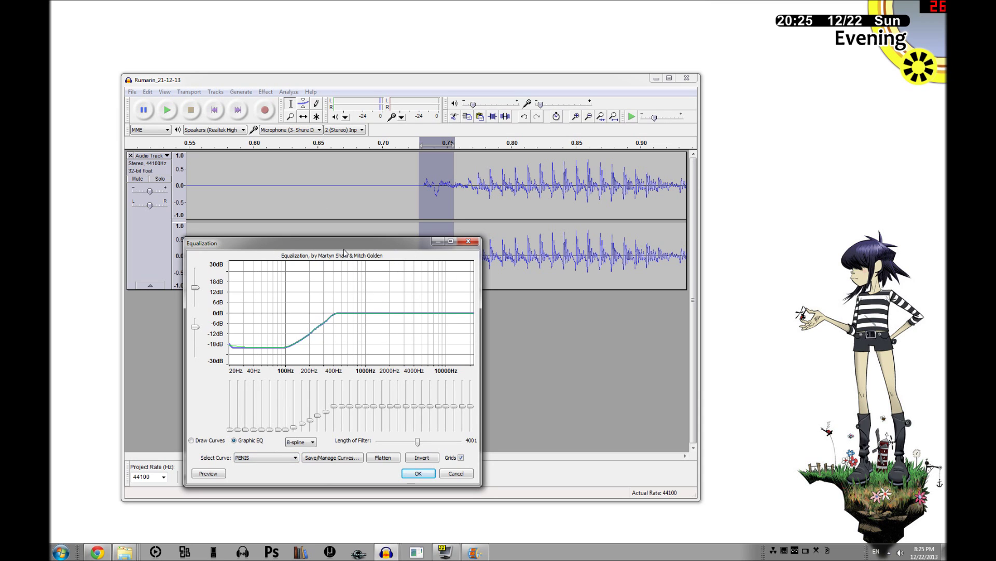
Step: Apply the saved equalization curve to the selected plosive of the first word
left_click_drag(343, 246, 393, 272)
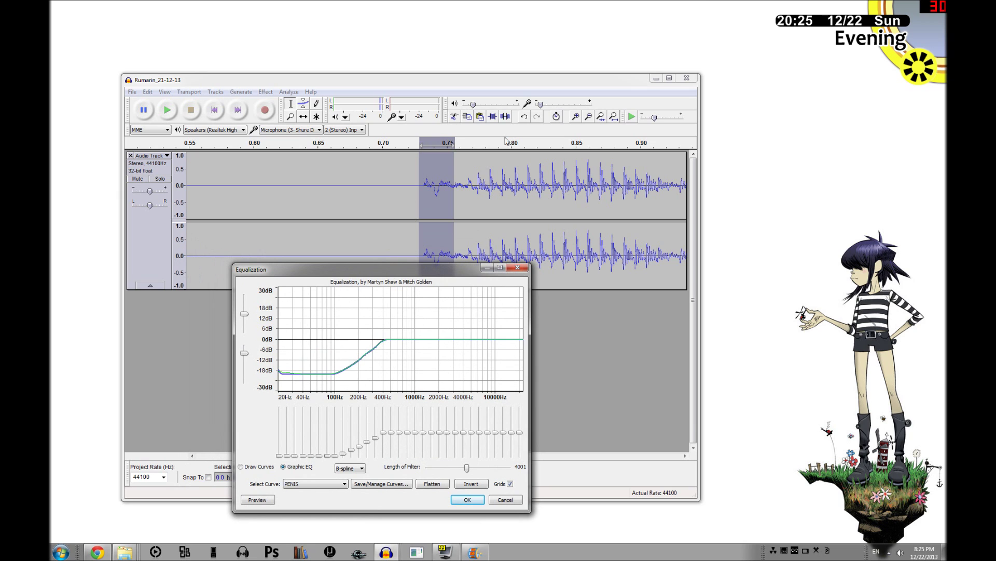
left_click_drag(436, 271, 315, 81)
left_click(354, 311)
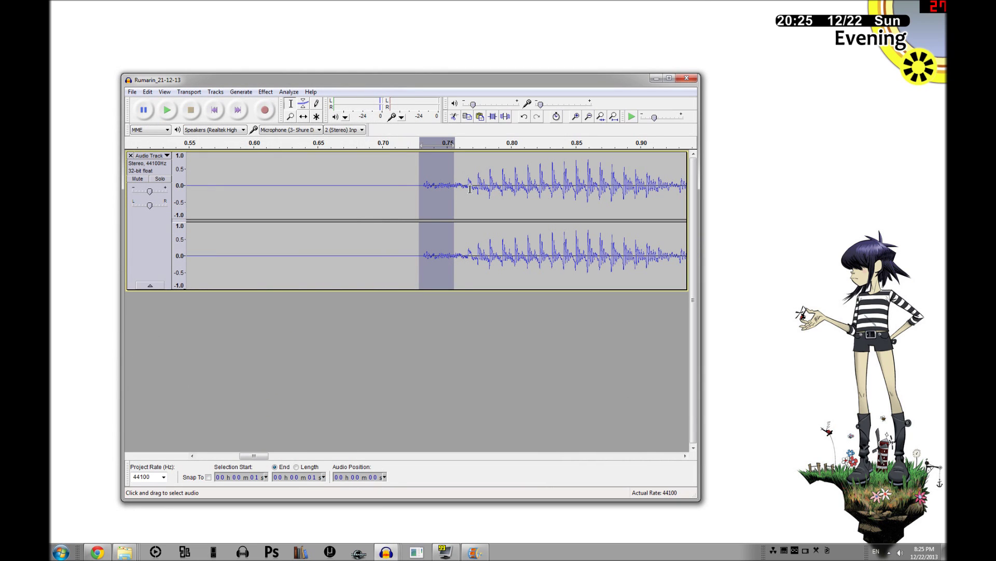
Step: Select the second word's plosive, about 1.15 s to 1.18 s, and repeat the equalization on it
key("ctrl+3")
key("ctrl+1")
key("ctrl+3")
left_click_drag(568, 180, 559, 180)
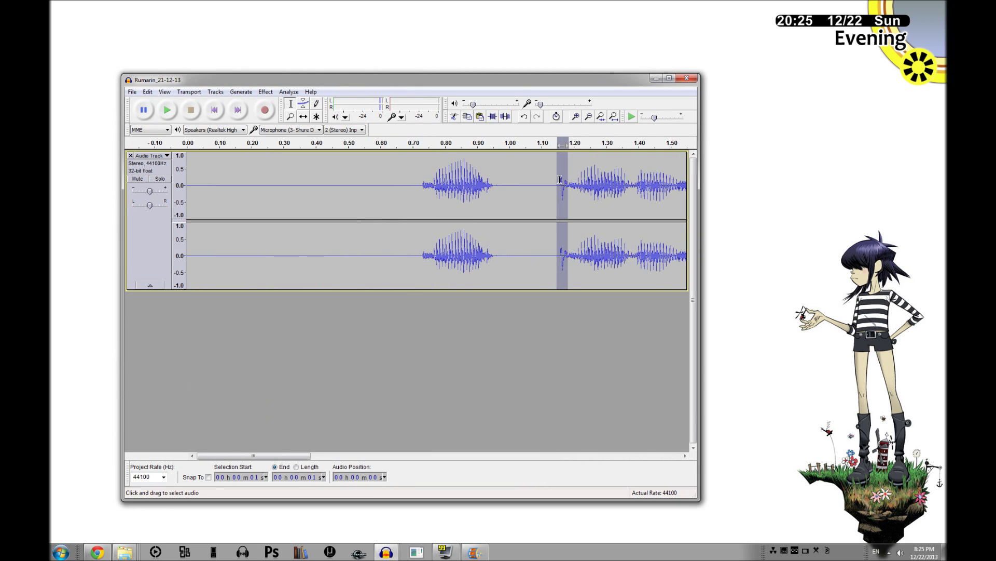
key("ctrl+3")
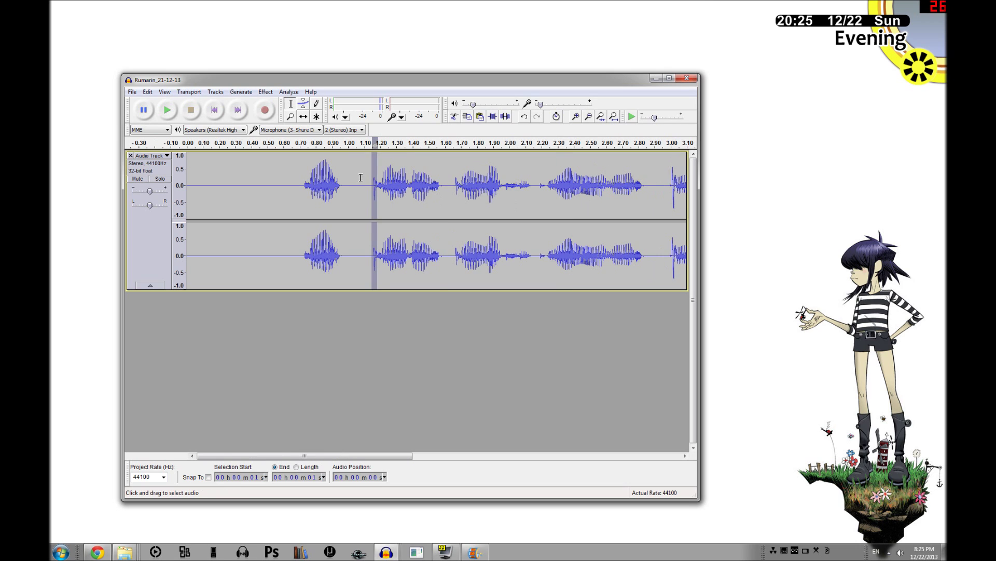
key("ctrl+1")
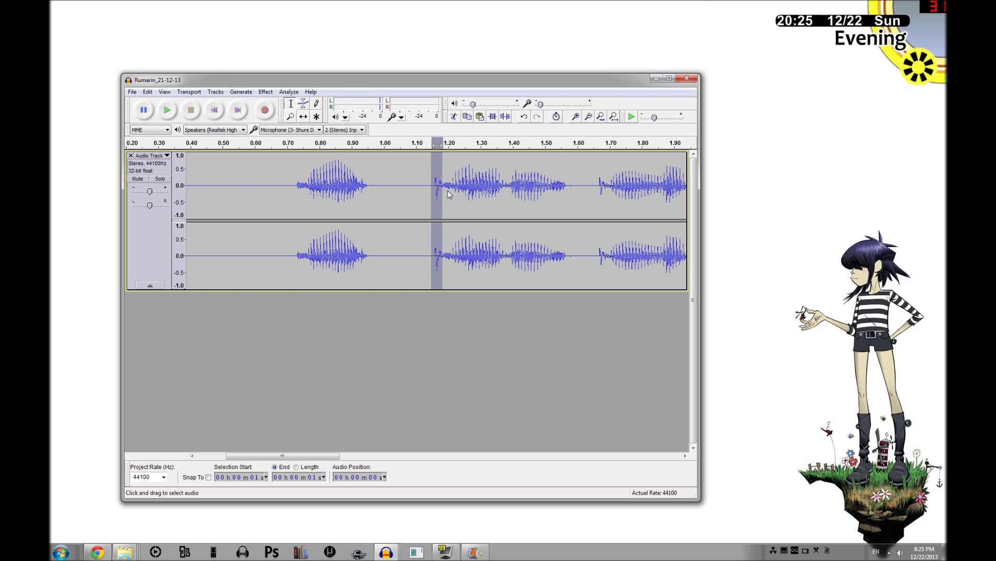
left_click(268, 95)
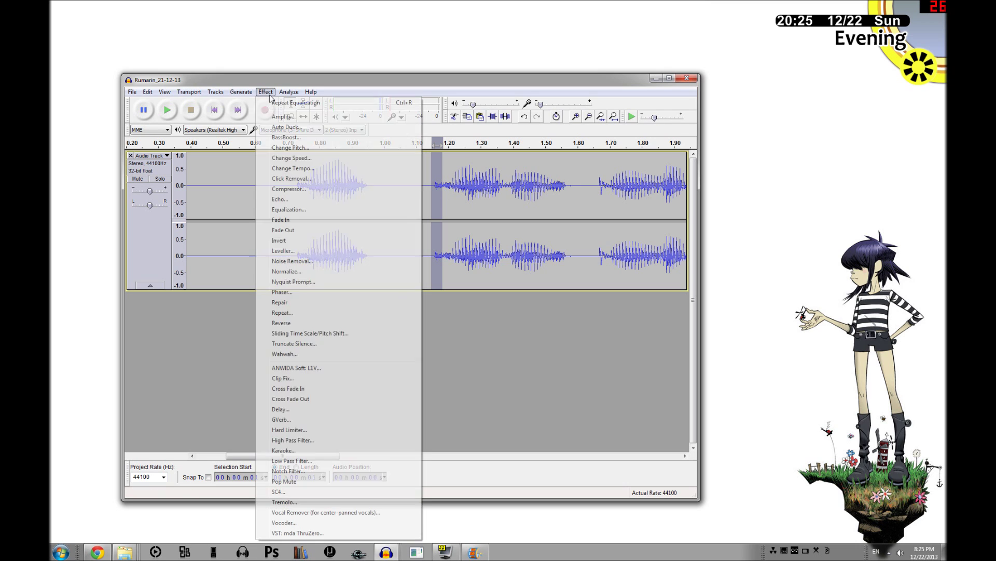
left_click(654, 196)
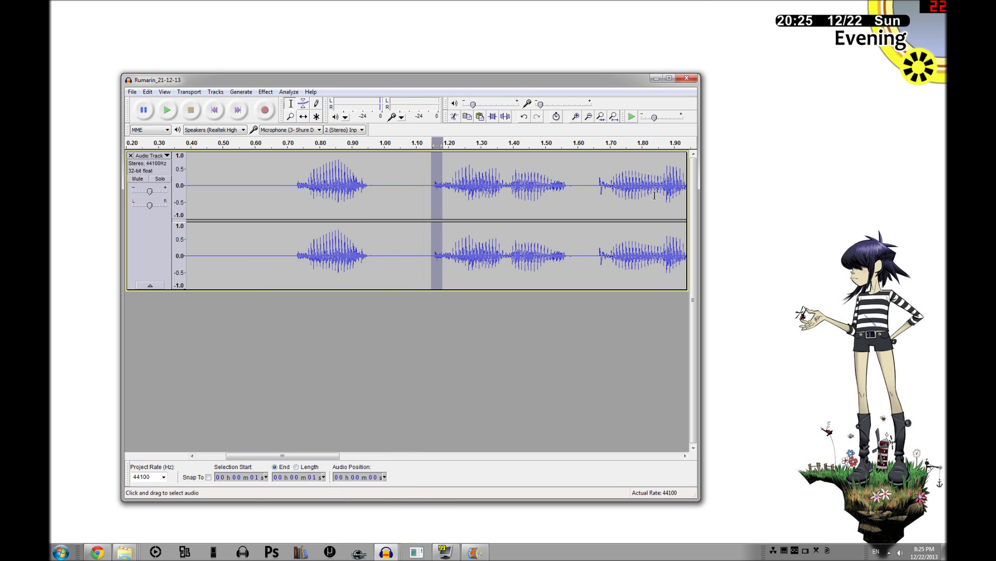
Step: Select the plosive at about 1.64 s to 1.70 s and repeat the equalization on it
left_click_drag(610, 180, 590, 182)
key("ctrl+3")
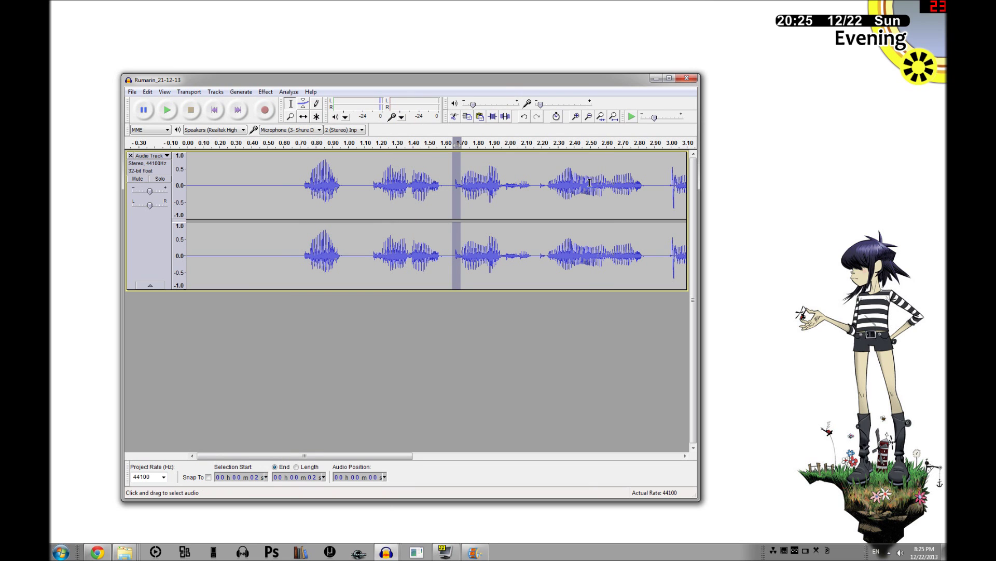
key("ctrl+3")
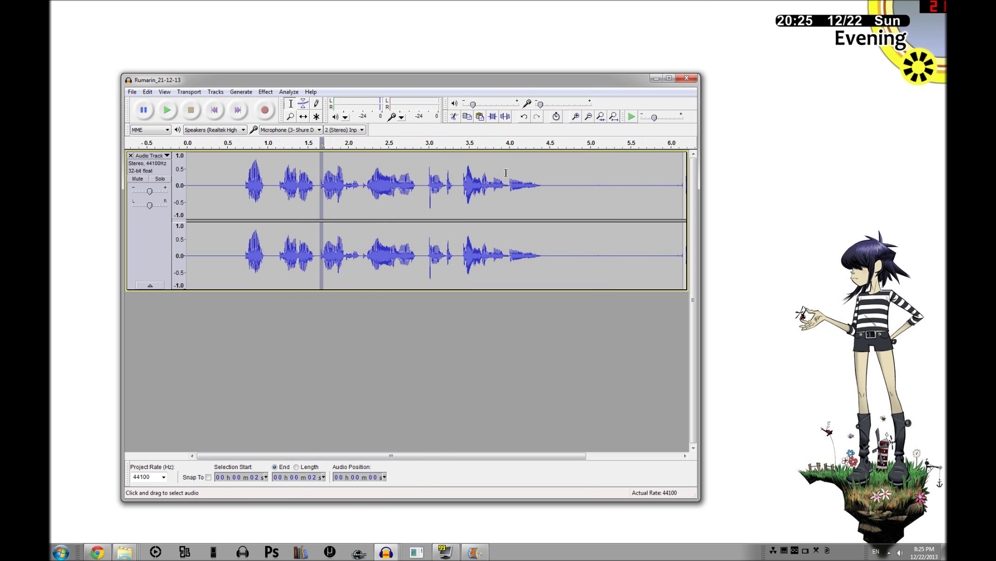
Step: Select the tall plosive at about 2.98 s to 3.03 s and repeat the equalization on it
left_click_drag(433, 170, 428, 175)
key("ctrl+1")
key("ctrl+1")
key("ctrl+r")
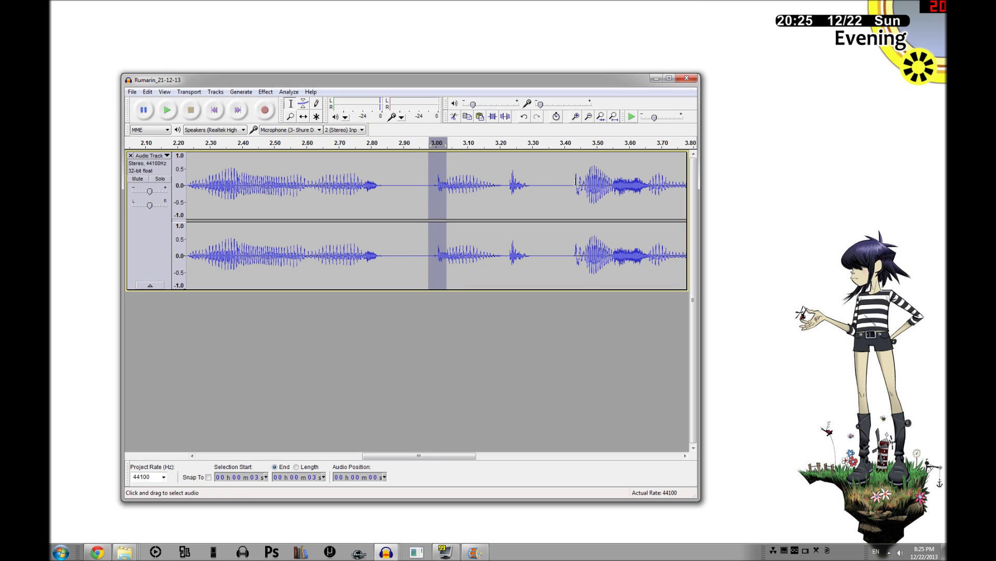
Step: Try the equalization on the whole phrase from about 3.41 s to 4.44 s, listening to it before undoing the effect
left_click_drag(589, 179, 569, 179)
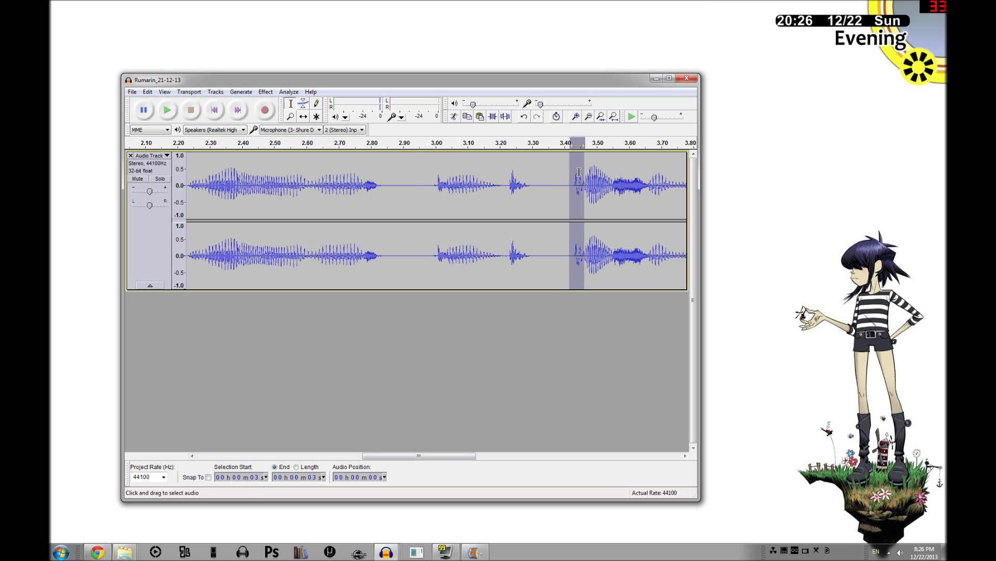
key("ctrl+1")
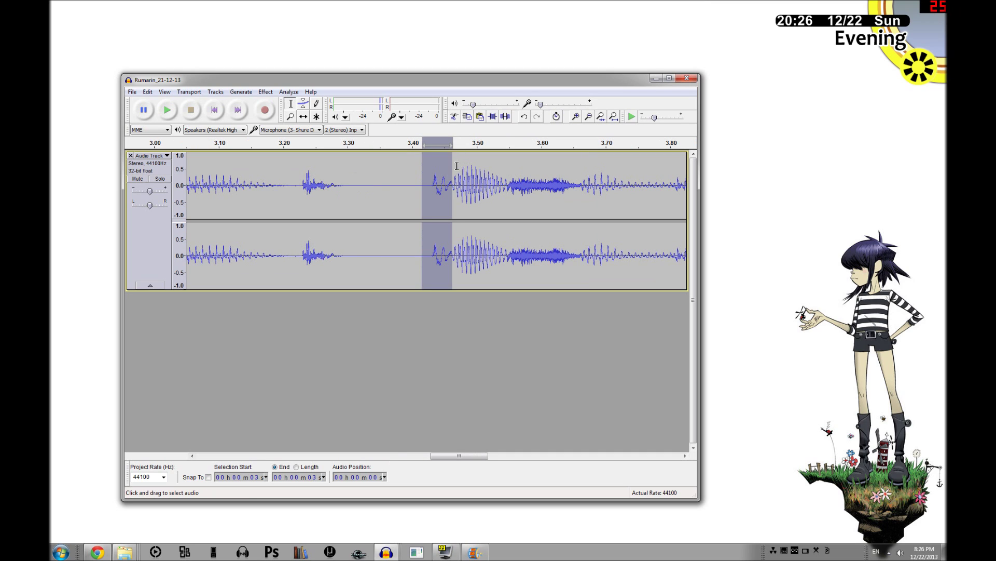
left_click_drag(445, 169, 652, 187)
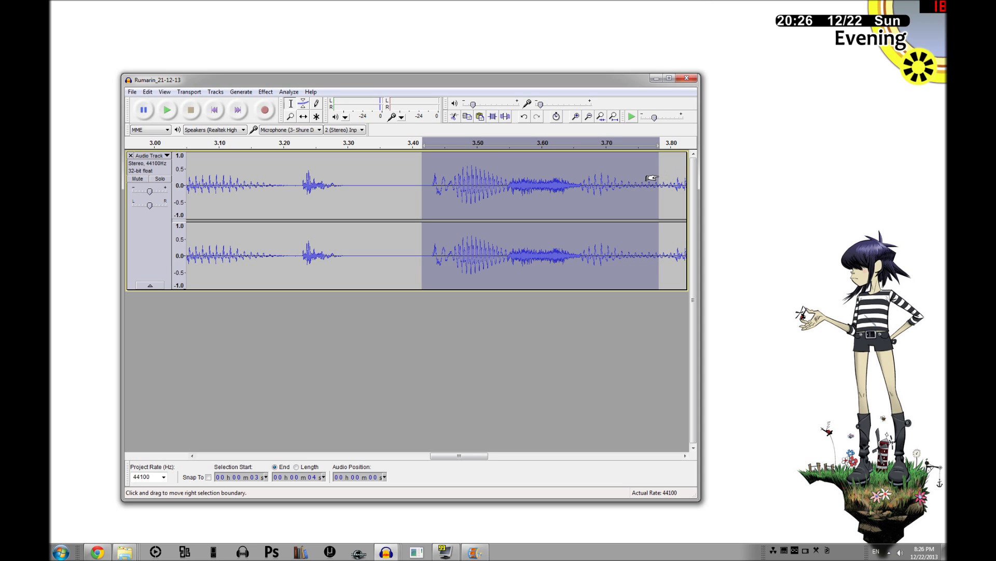
key("ctrl+3")
key("ctrl+3")
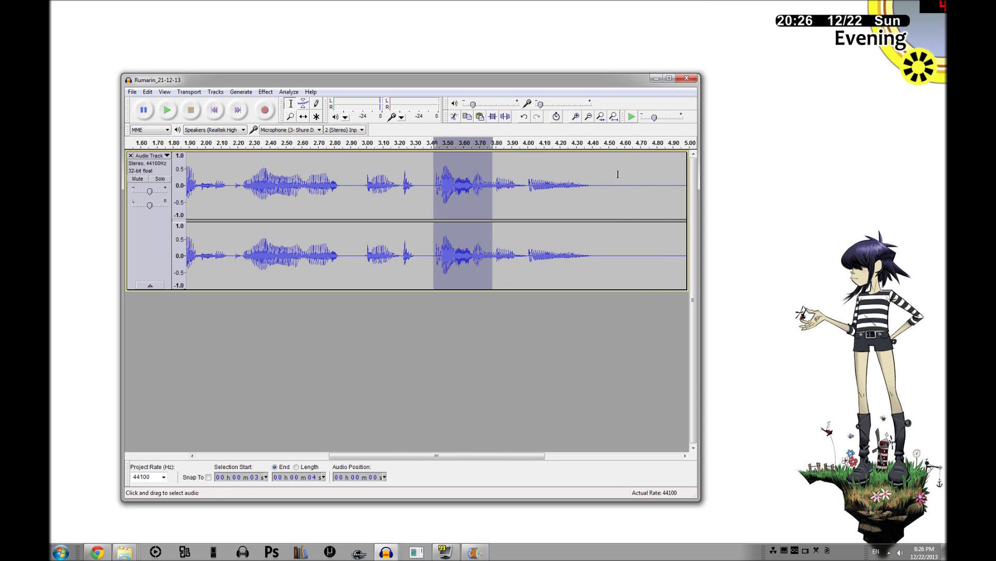
left_click_drag(488, 163, 600, 178)
key("ctrl+r")
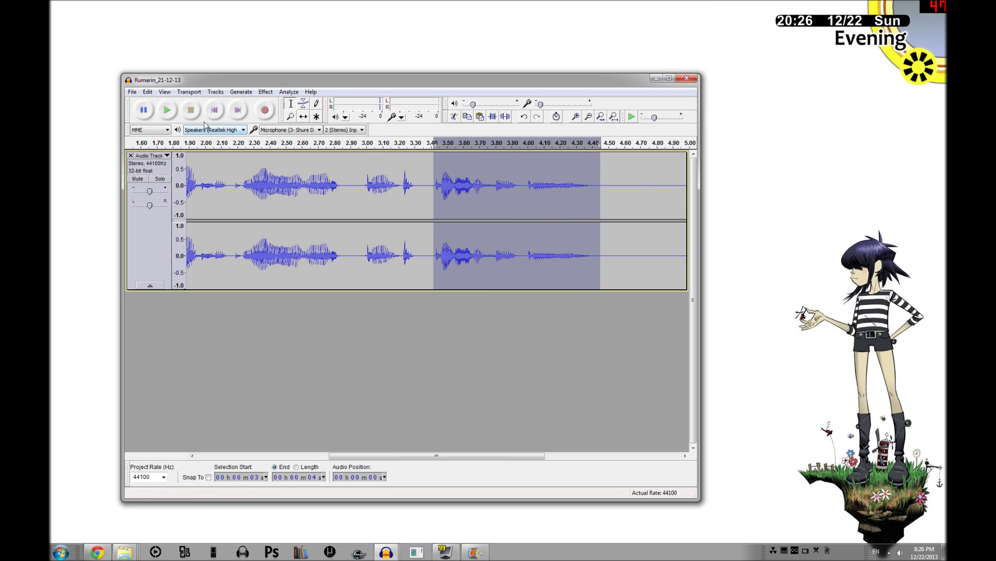
left_click(169, 110)
key("ctrl+z")
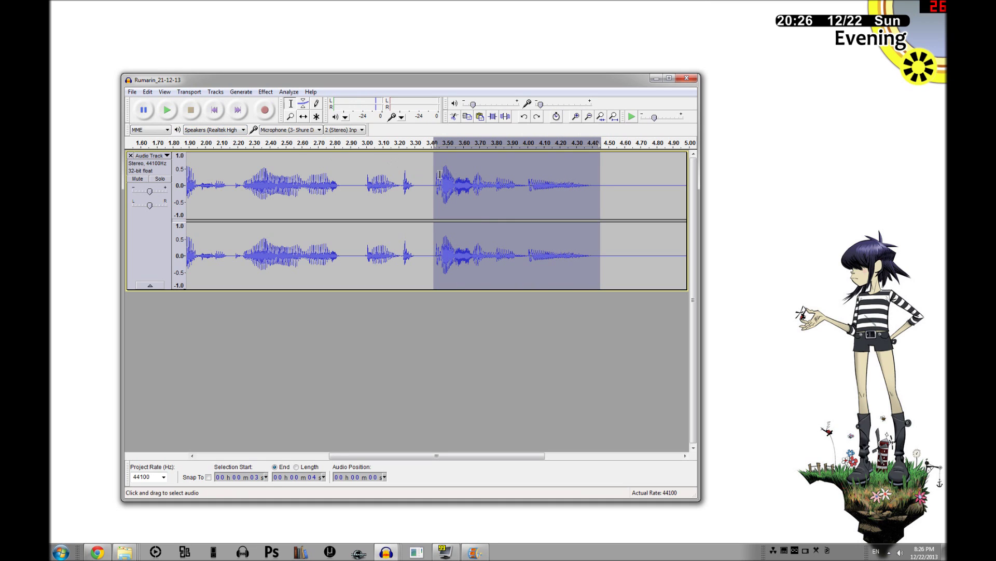
Step: Select the plosive at about 3.41 s to 3.45 s, and play the phrase from about 3.40 s to 4.43 s
left_click_drag(440, 174, 433, 174)
scroll(440, 176, "up", 1)
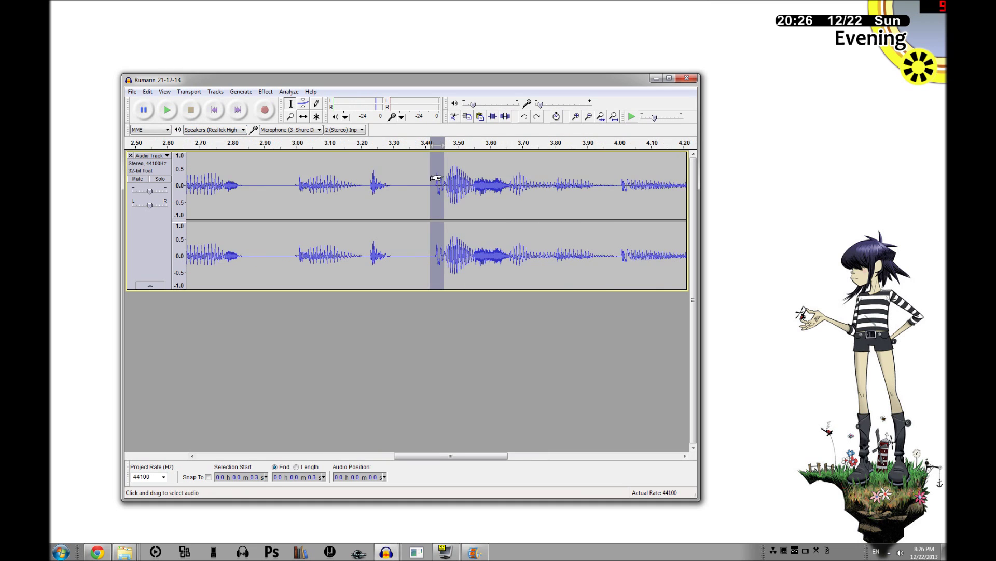
left_click_drag(630, 175, 431, 178)
scroll(617, 178, "down", 1)
left_click(167, 111)
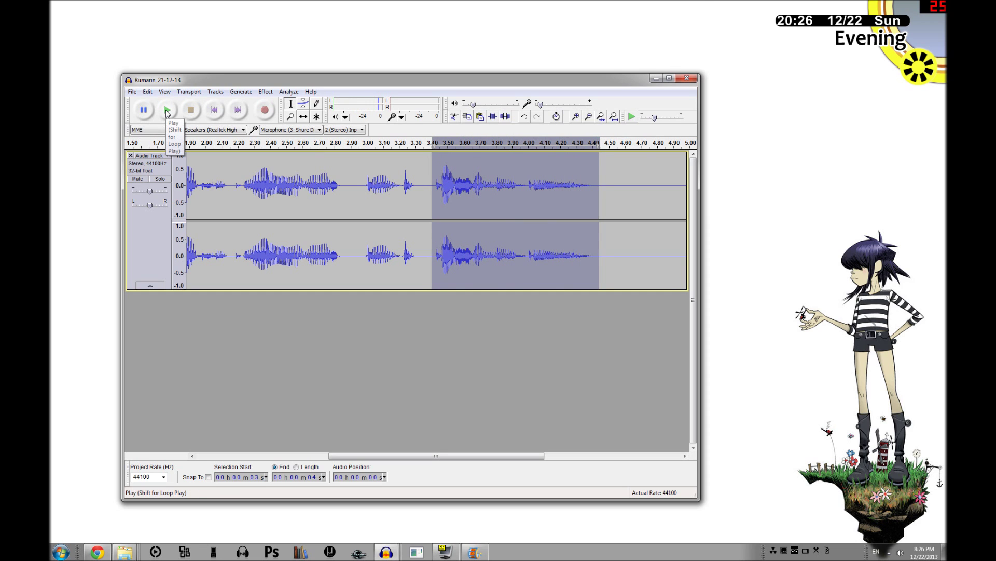
Step: Play the whole processed recording from about 0.5 s
key("ctrl+3")
key("ctrl+3")
key("ctrl+3")
left_click(166, 110)
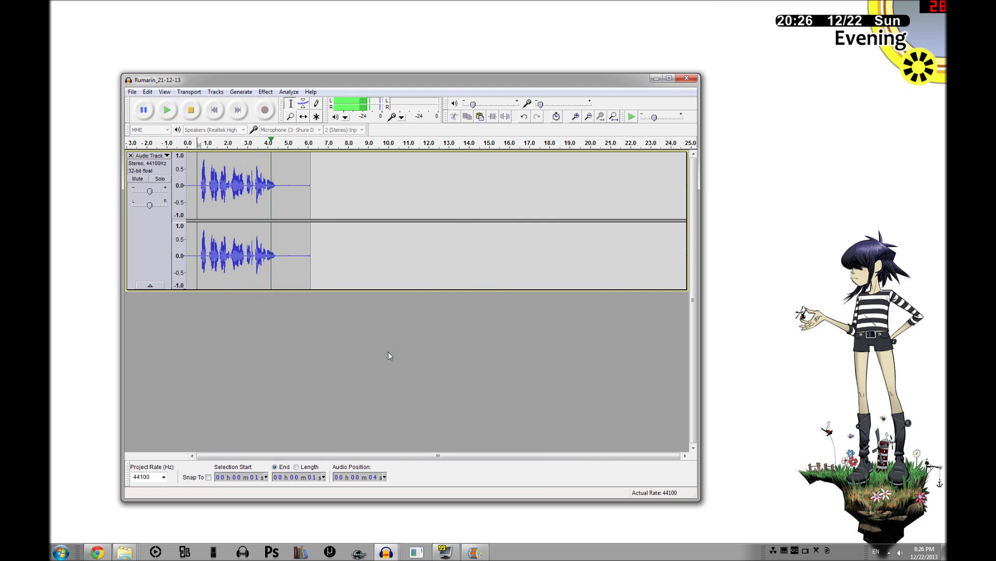
Step: Copy the processed recording from about 0.6 s to 4.7 s into the second Audacity project, replacing its existing phrase from about 0.7 s
left_click_drag(282, 203, 199, 204)
left_click(386, 552)
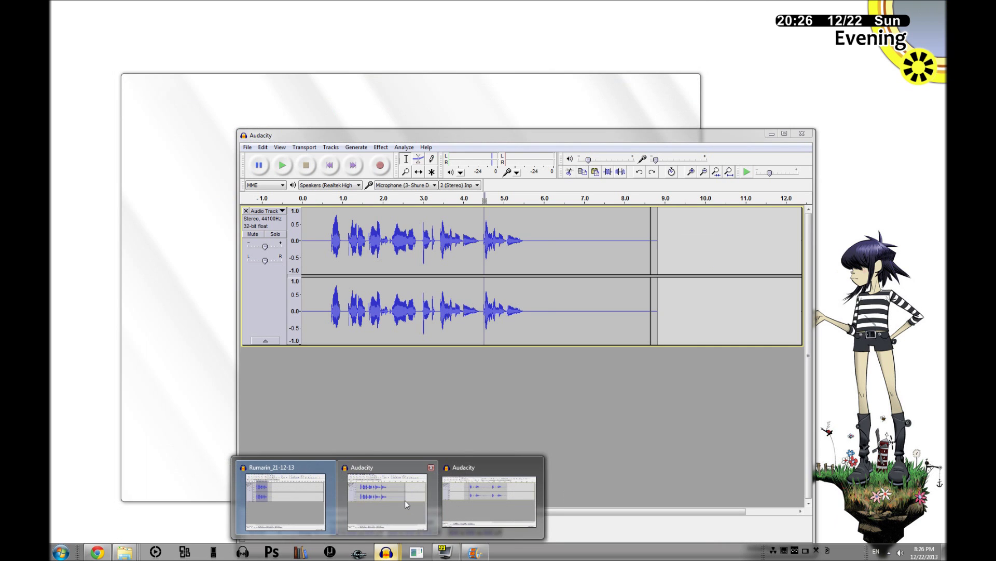
left_click(405, 500)
left_click_drag(335, 258, 328, 258)
left_click_drag(416, 239, 316, 236)
key("ctrl+r")
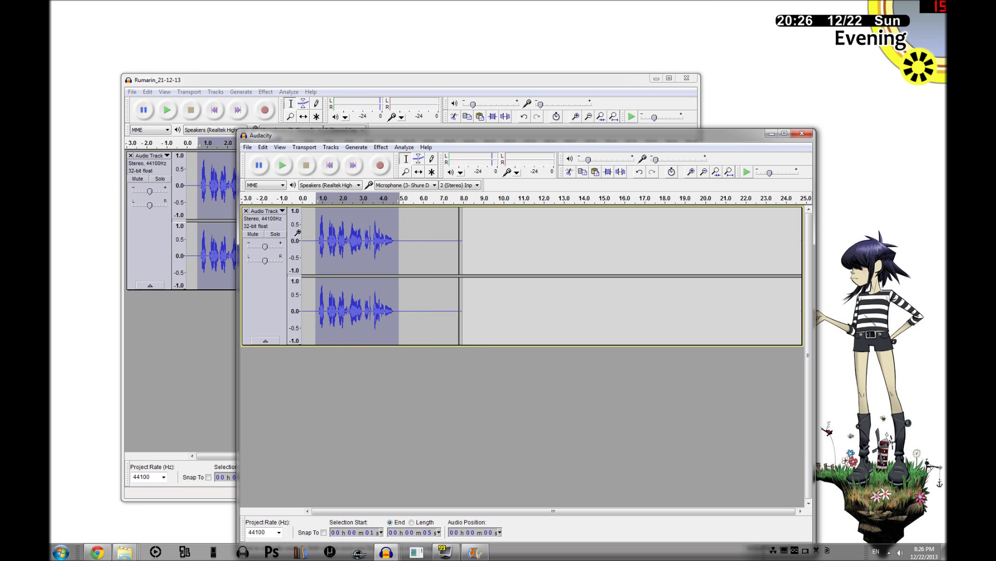
key("ctrl+3")
Step: Undo the equalization edits in the Rumarin_21-12-13 project to restore the unprocessed recording
left_click(203, 175)
key("ctrl+z")
key("ctrl+z")
key("ctrl+z")
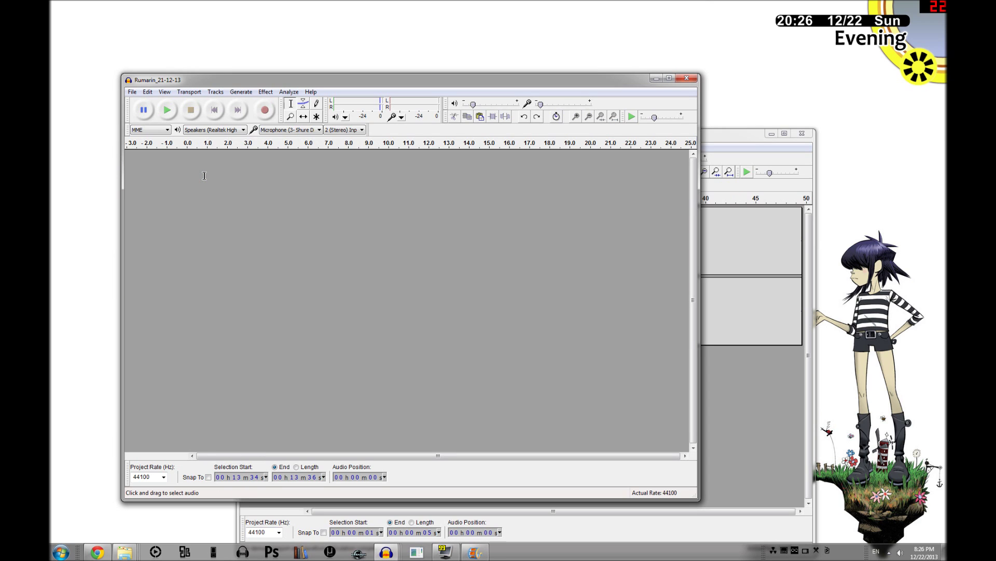
key("ctrl+y")
Step: Copy the unprocessed recording from about 0.5 s to 4.8 s and paste it before the processed phrase in the second project, at about 0.4 s
left_click_drag(285, 186, 198, 179)
left_click(715, 236)
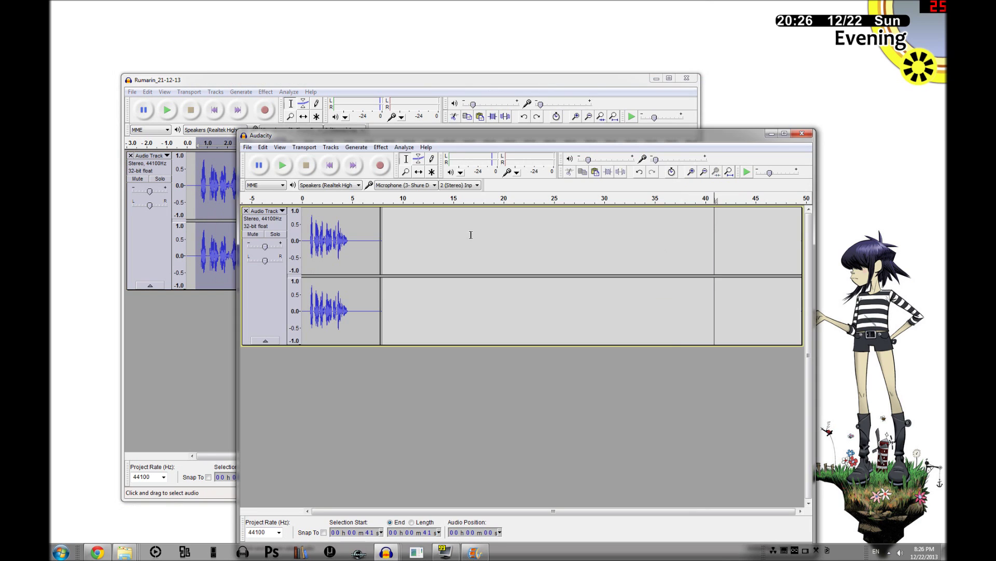
left_click(306, 232)
key("ctrl+v")
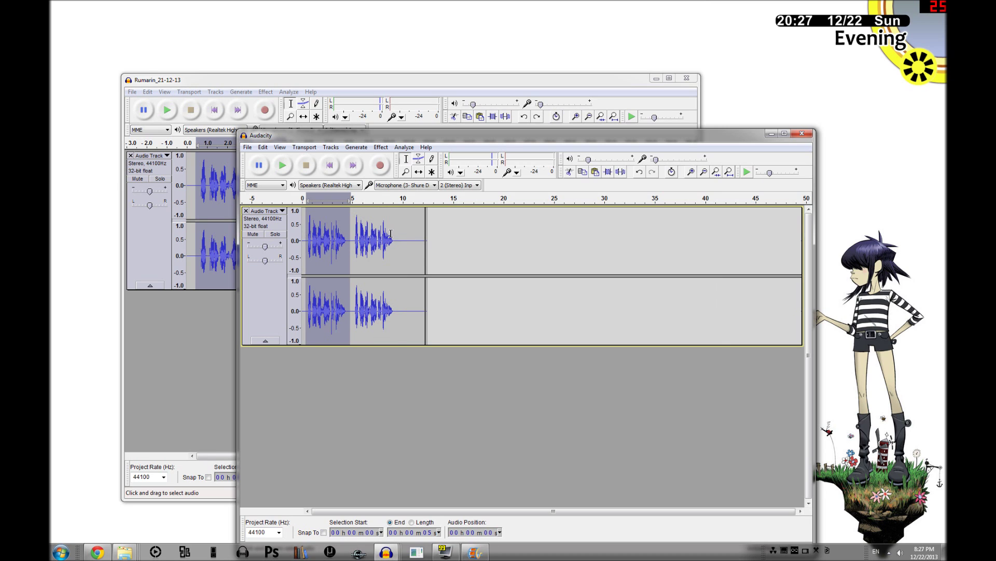
Step: Play the unprocessed and processed phrases back to back, from 0 s to about 9.6 s, and compare their waveforms
left_click_drag(399, 234, 302, 234)
left_click(283, 165)
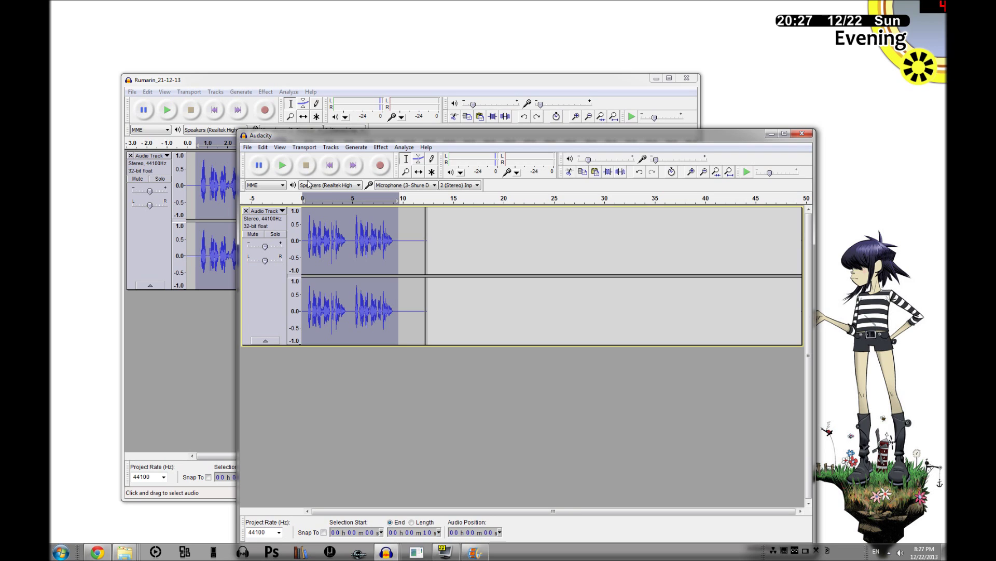
key("ctrl+f")
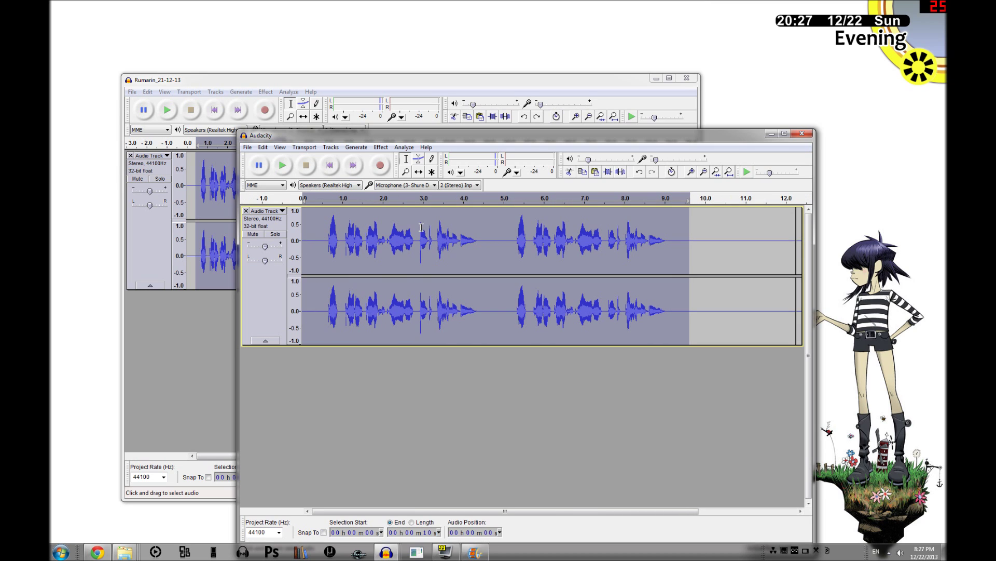
key("ctrl+3")
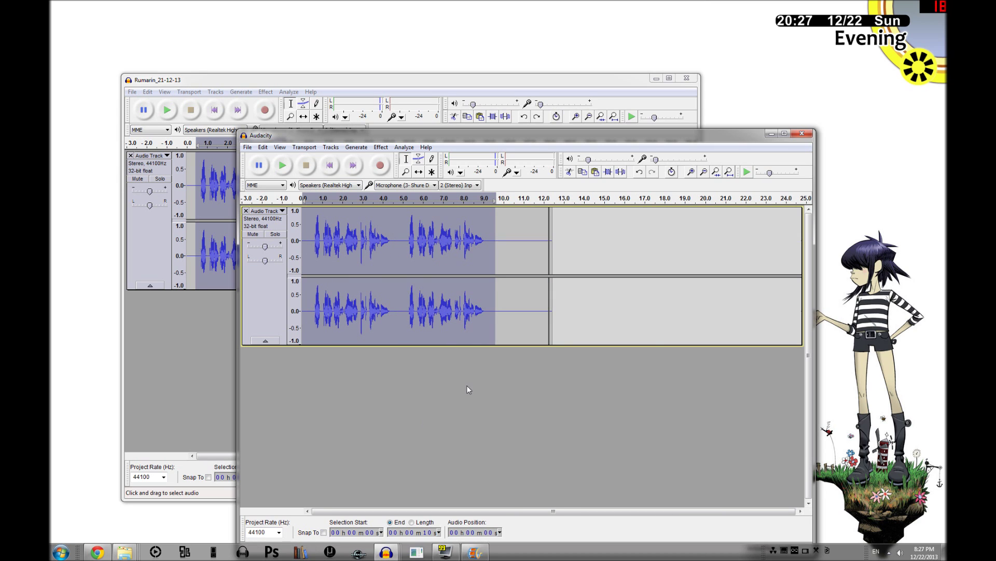
Step: Minimize both project windows, open the third Audacity project, and select its tall plosive at about 9.26 s to 9.34 s
left_click(772, 133)
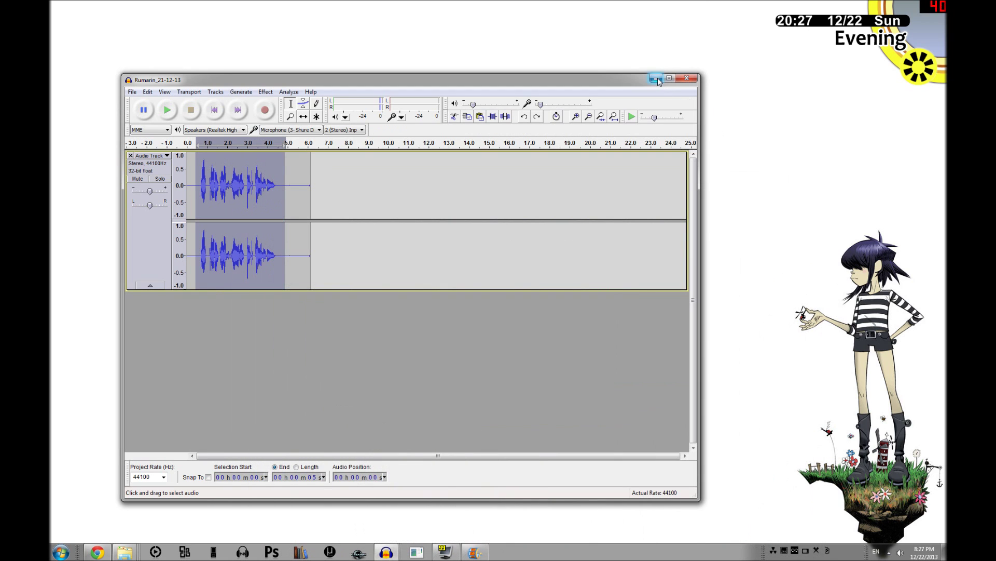
left_click(656, 78)
mouse_move(387, 551)
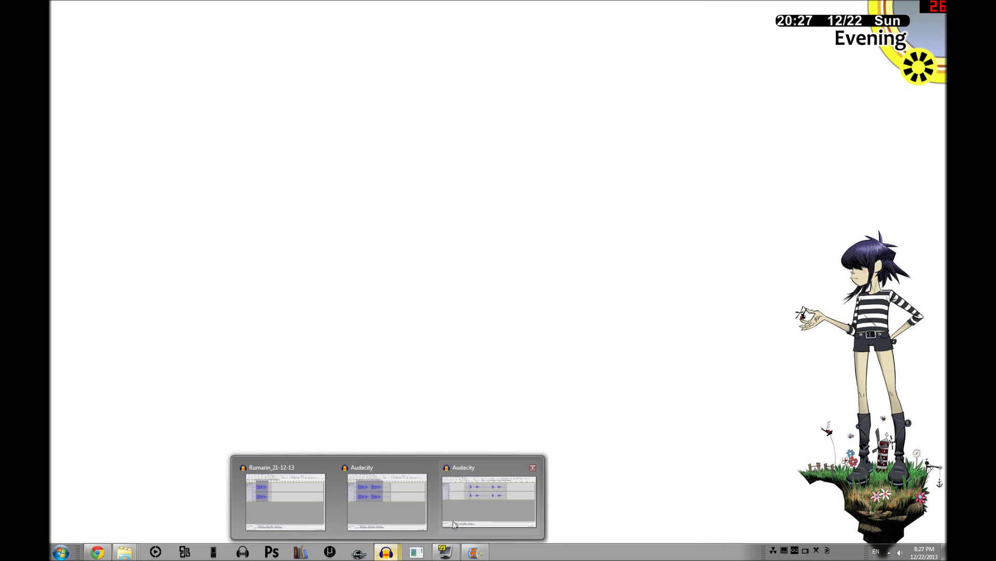
left_click(463, 517)
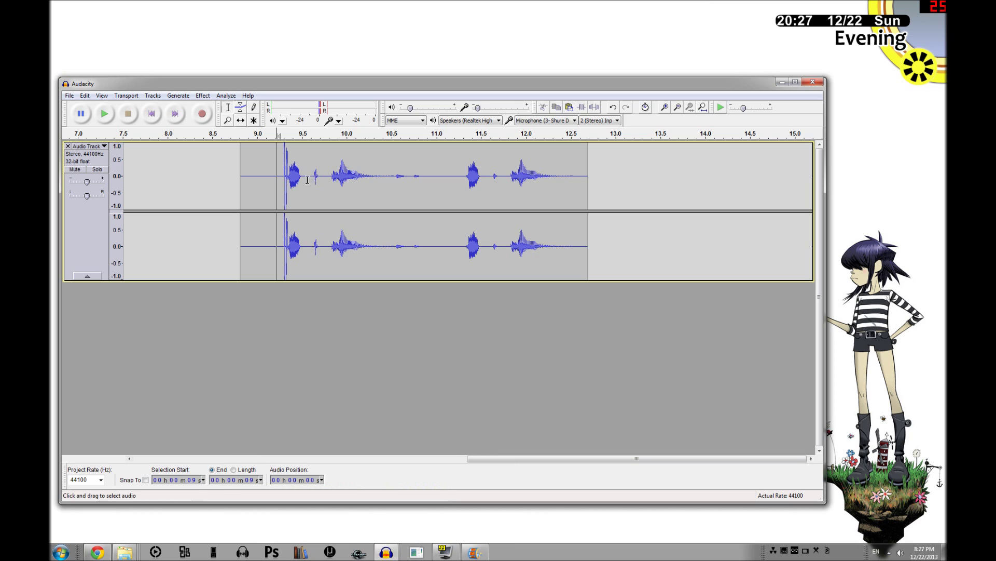
left_click_drag(290, 167, 282, 169)
key("ctrl+1")
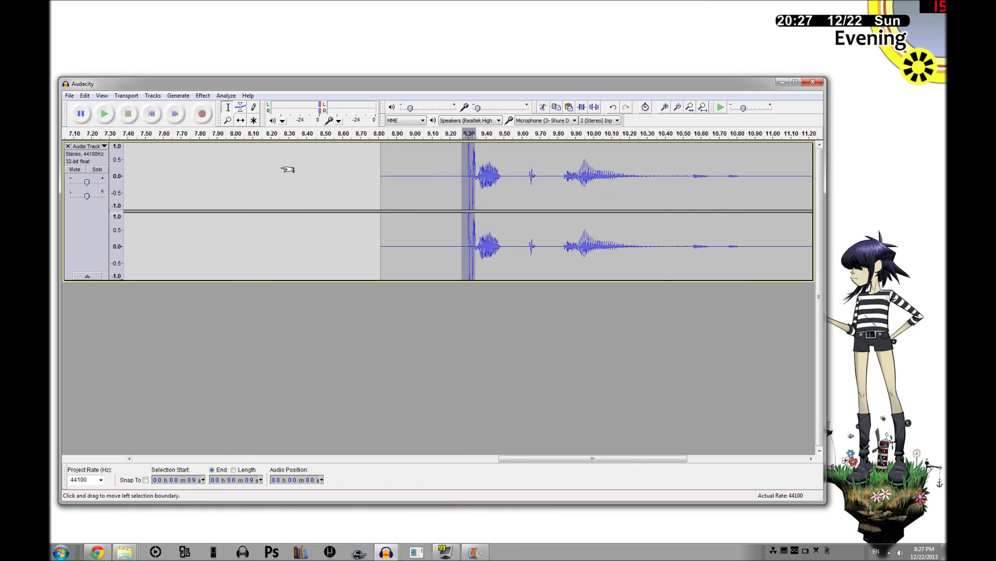
Step: Select both phrases from about 9.0 s to 12.8 s and play them
key("ctrl+3")
left_click_drag(288, 169, 626, 176)
key("ctrl+3")
left_click(105, 114)
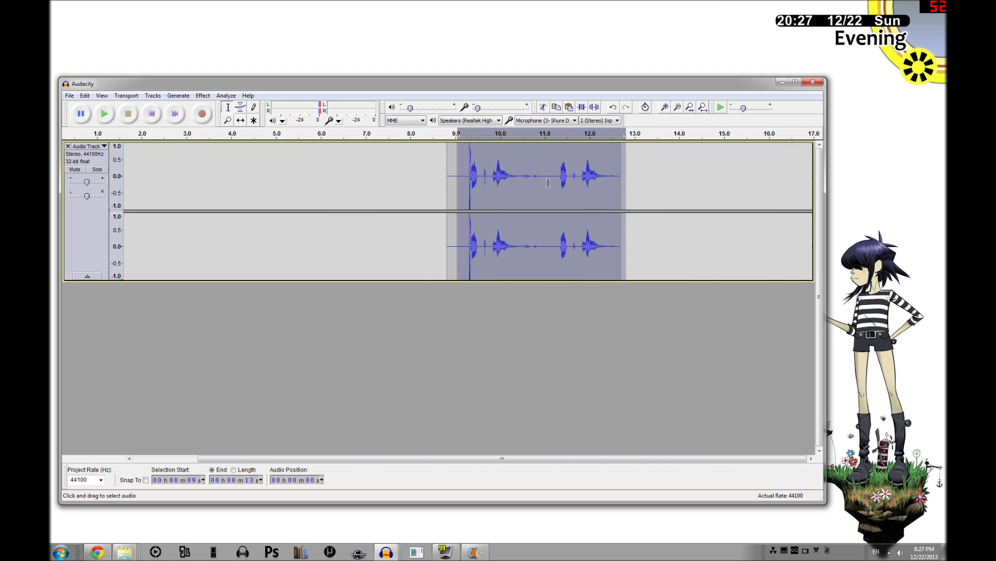
Step: Delete the second phrase from about 10.6 s to 12.6 s and play the remaining one from about 9.2 s
left_click_drag(525, 167, 618, 177)
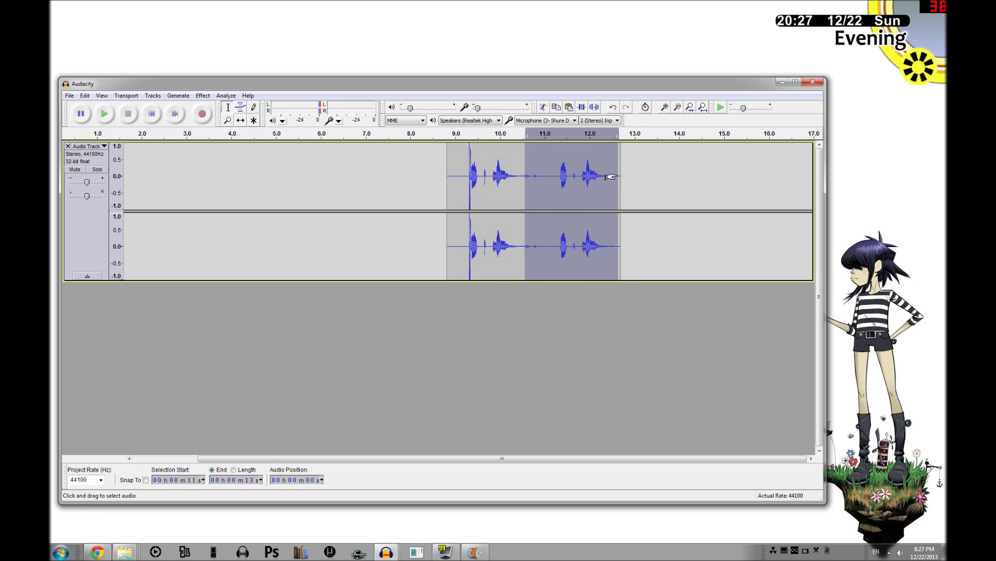
key("Delete")
left_click(464, 166)
left_click(105, 113)
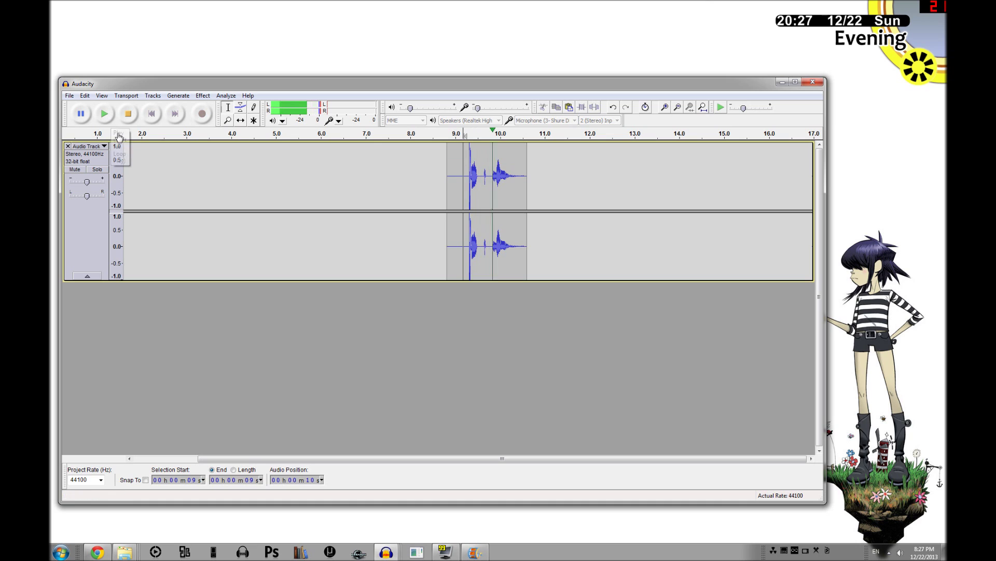
Step: Copy the phrase from about 9.23 s to 10.55 s and paste the duplicate at about 10.73 s
key("ctrl+1")
key("ctrl+1")
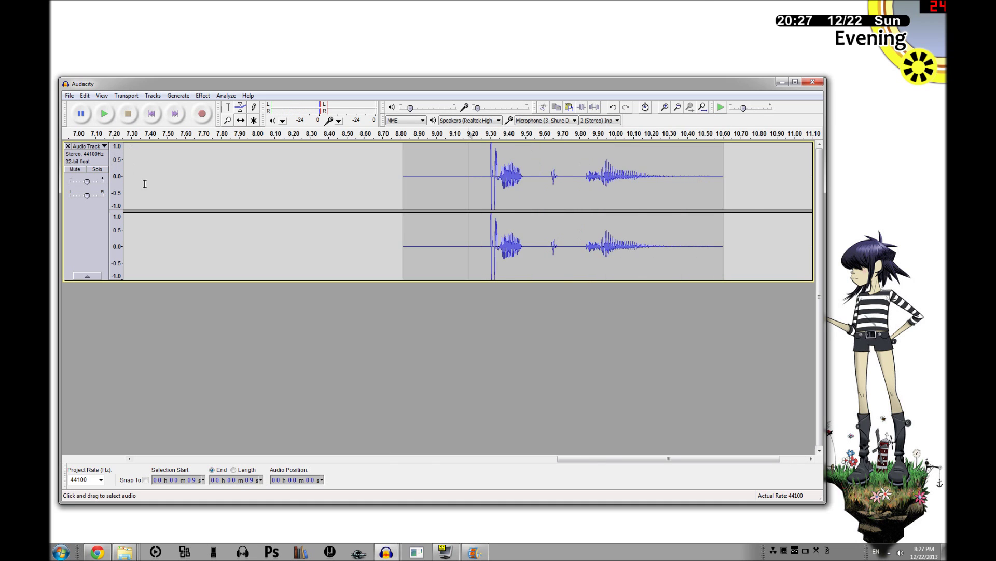
left_click_drag(480, 166, 716, 167)
left_click(752, 162)
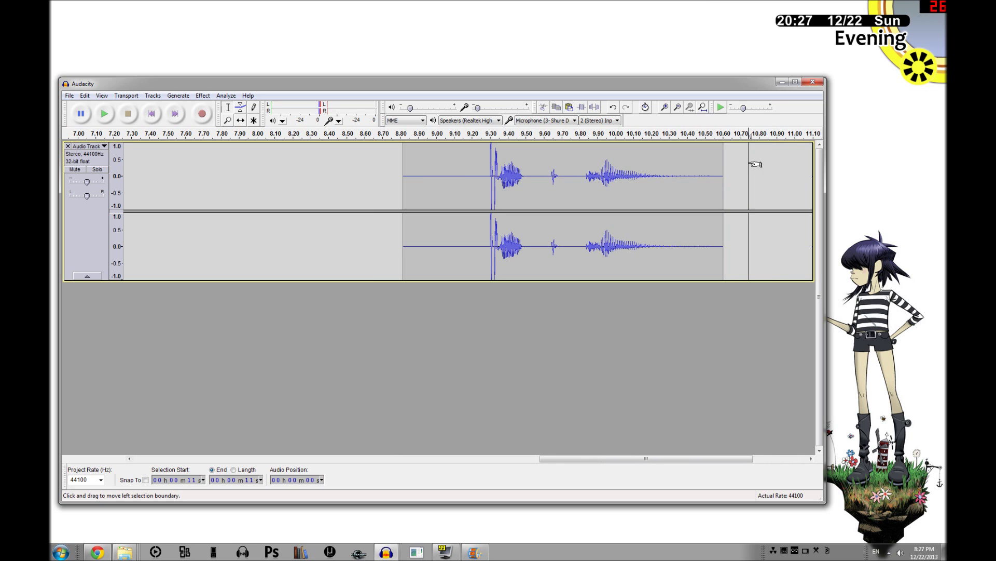
Step: Select the duplicate's plosive at about 10.71 s to 10.84 s and apply the saved low-frequency-cut equalization curve to it
left_click_drag(747, 162, 743, 164)
left_click(202, 95)
key("Return")
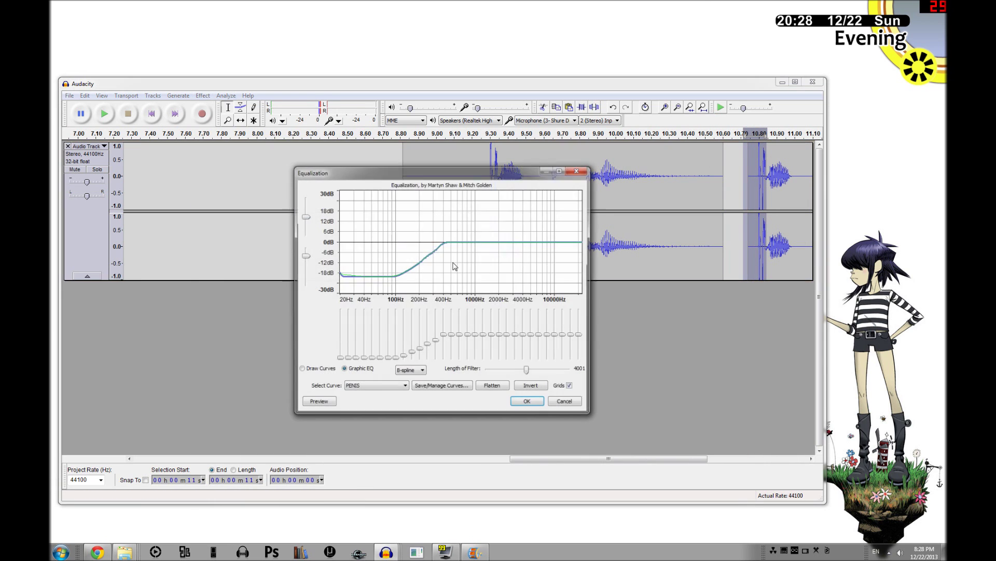
left_click(540, 405)
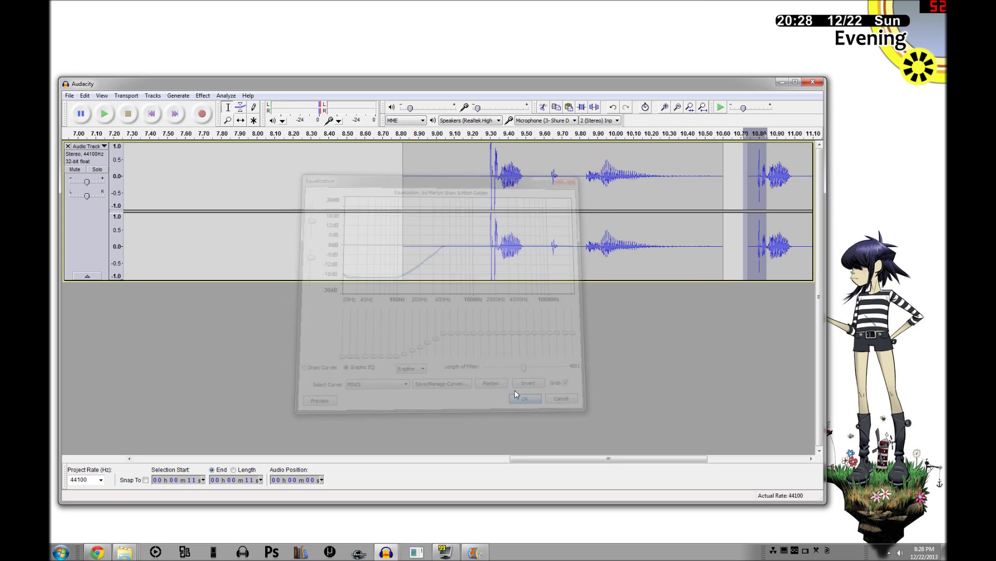
Step: Play the equalized duplicate from about 10.78 s and the untreated phrase from about 9.29 s to compare them
key("ctrl+1")
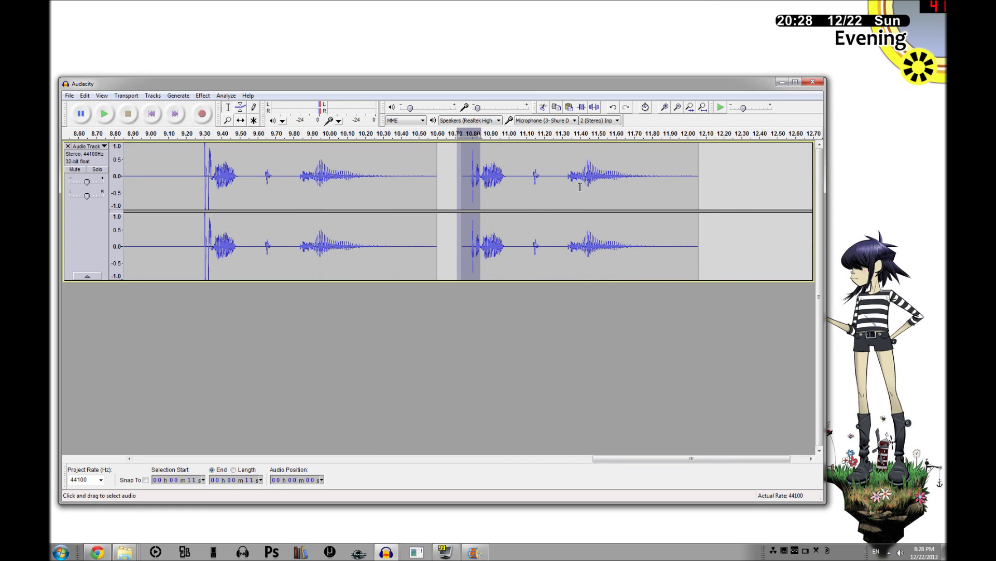
left_click_drag(468, 186, 463, 194)
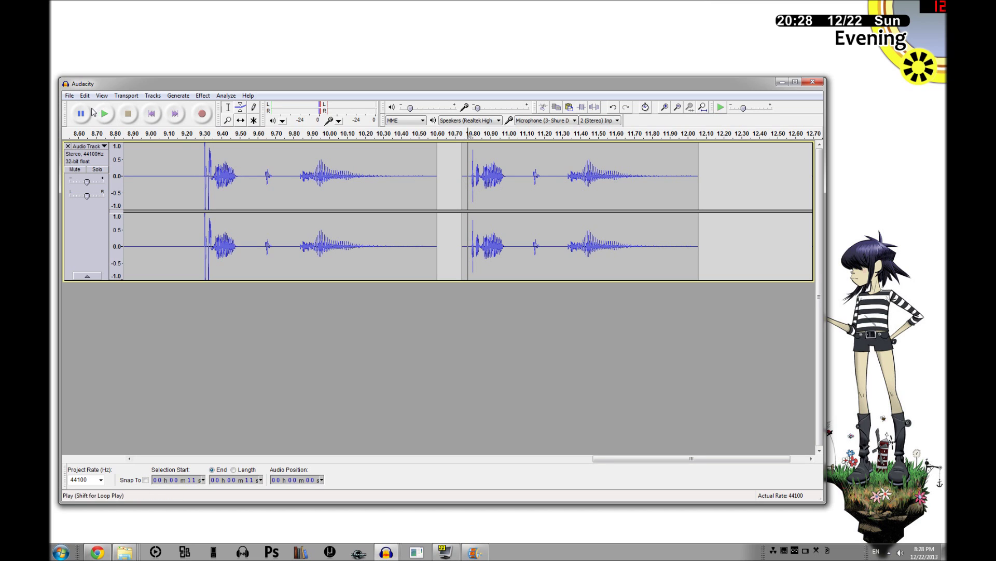
left_click(110, 116)
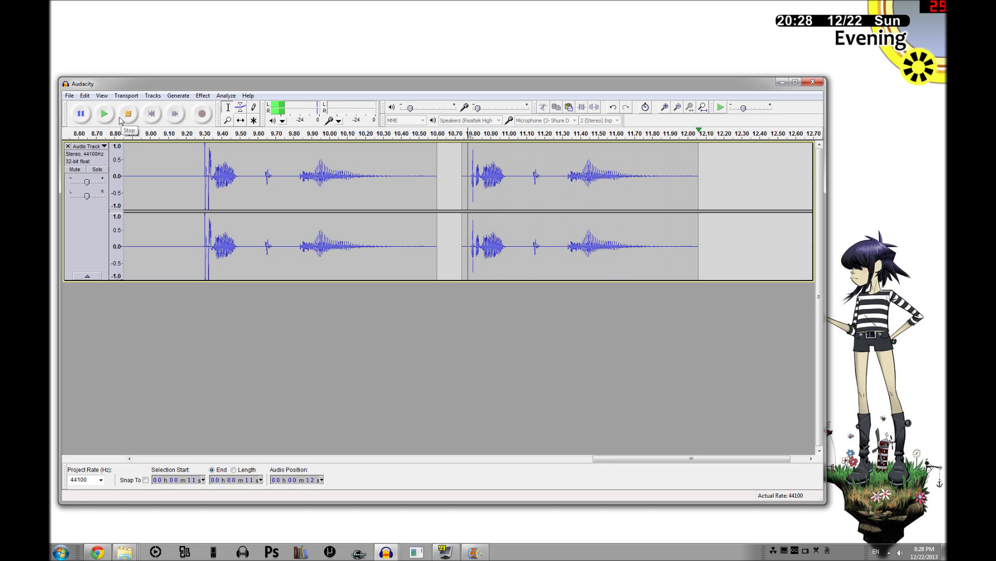
left_click(202, 173)
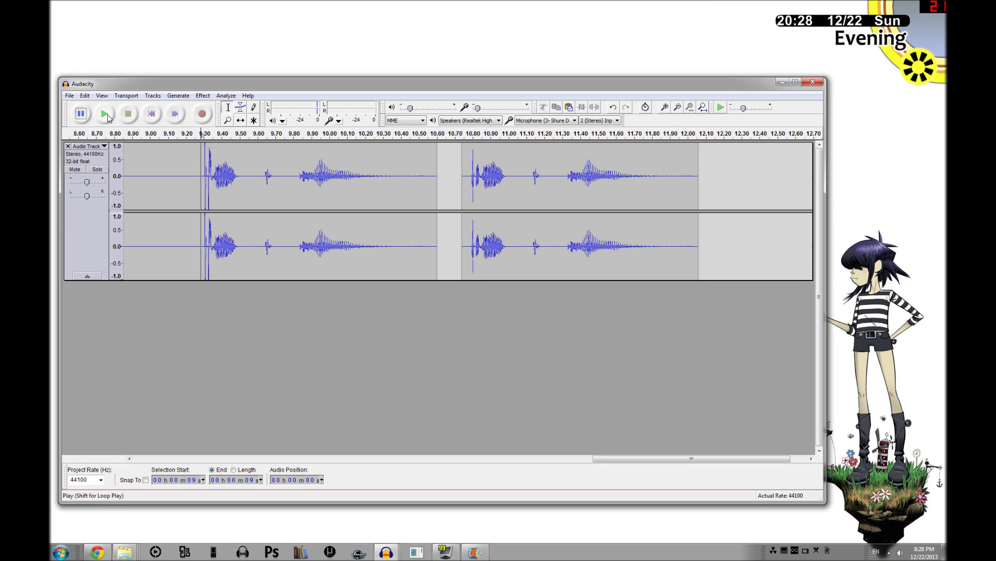
left_click(108, 114)
Step: Select the equalized plosive at about 10.775 s to 10.84 s and examine its waveform close up
left_click_drag(480, 164, 469, 166)
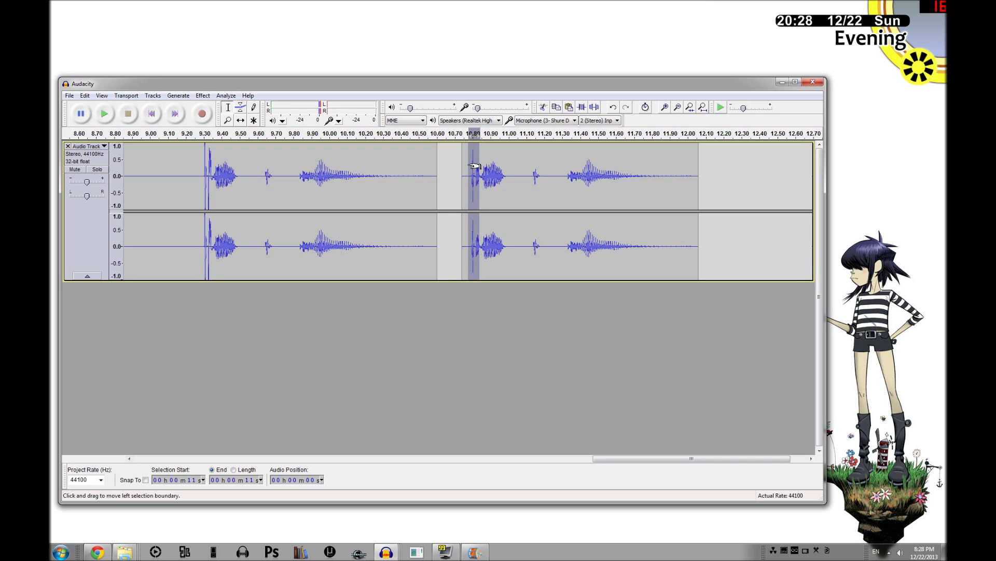
key("ctrl+1")
key("ctrl+1")
key("ctrl+1")
key("ctrl+1")
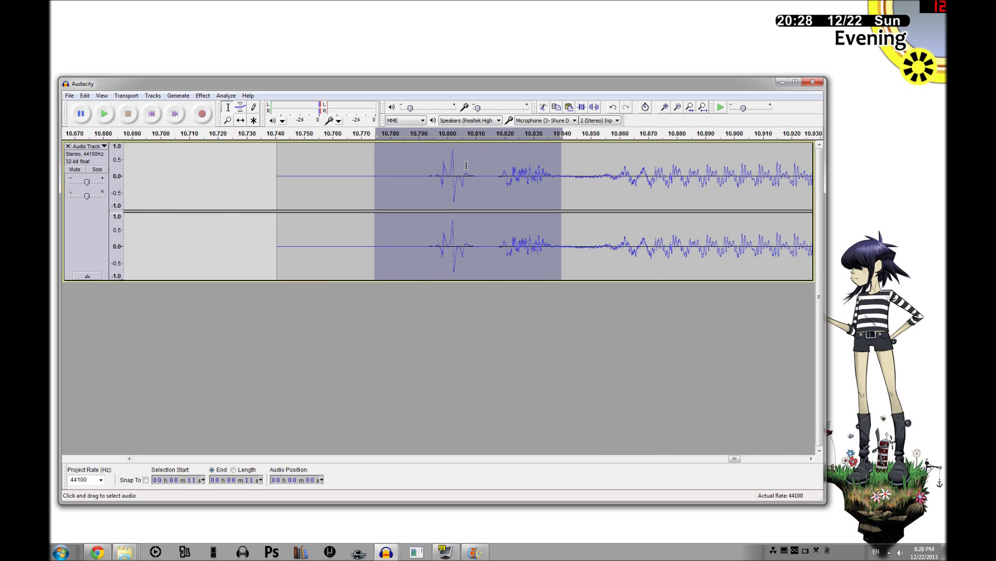
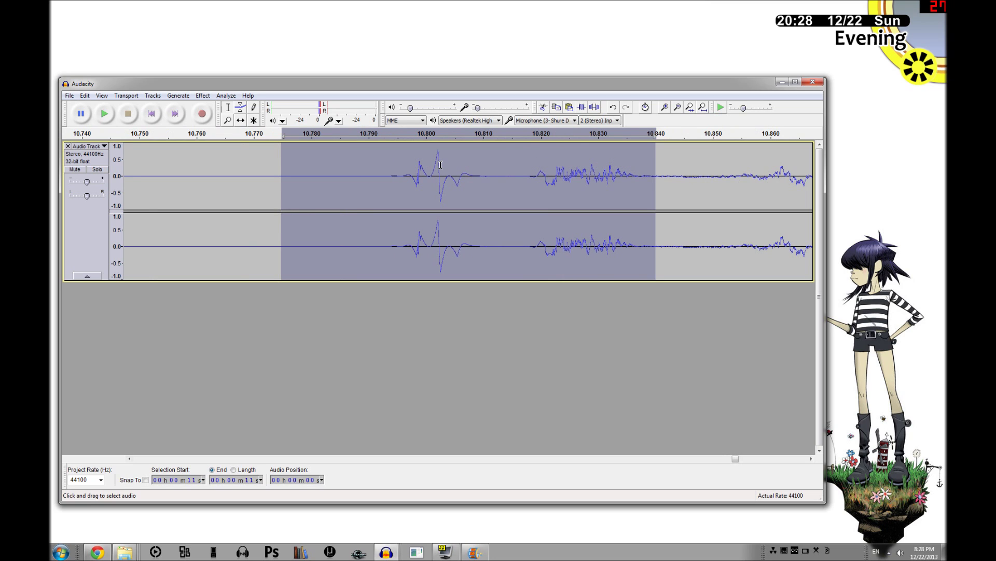
Step: Examine the duplicate's plosive and its surroundings by marking the voiced sound at about 10.857 s to 10.91 s and the lead-in at about 10.788 s to 10.795 s
left_click_drag(652, 182, 643, 182)
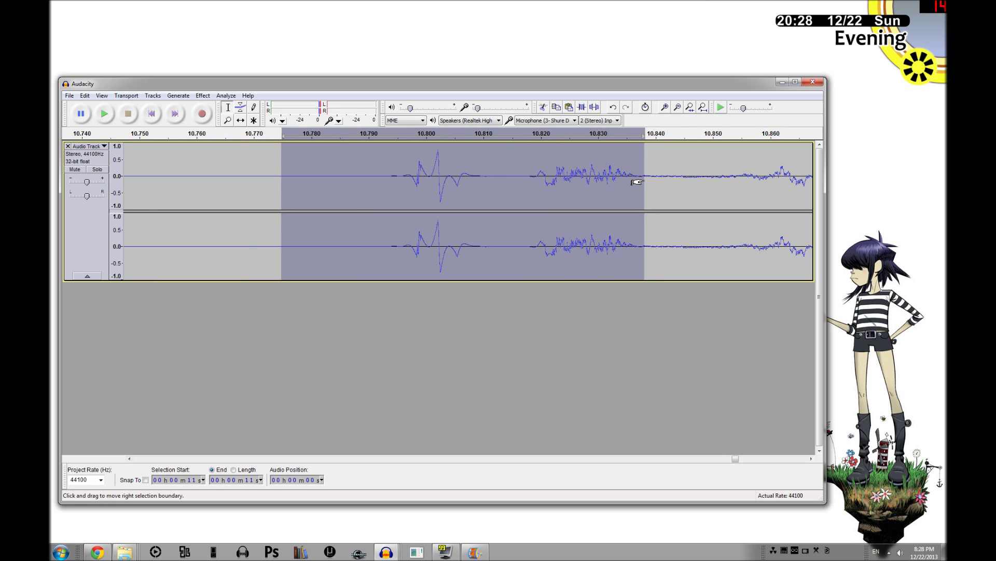
key("ctrl+3")
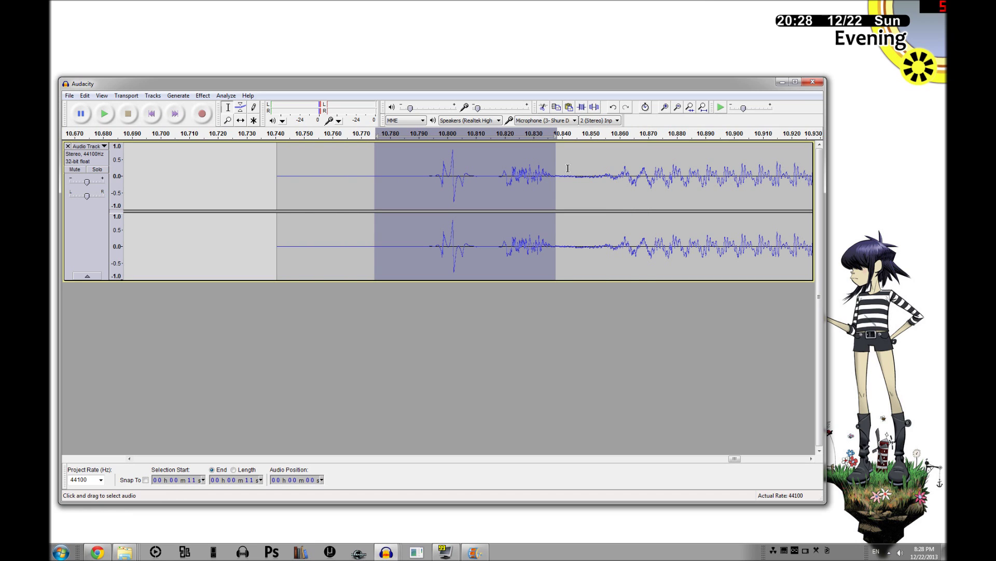
left_click_drag(608, 166, 762, 167)
mouse_move(608, 166)
left_mouse_down()
mouse_move(644, 166)
mouse_move(611, 166)
left_mouse_up()
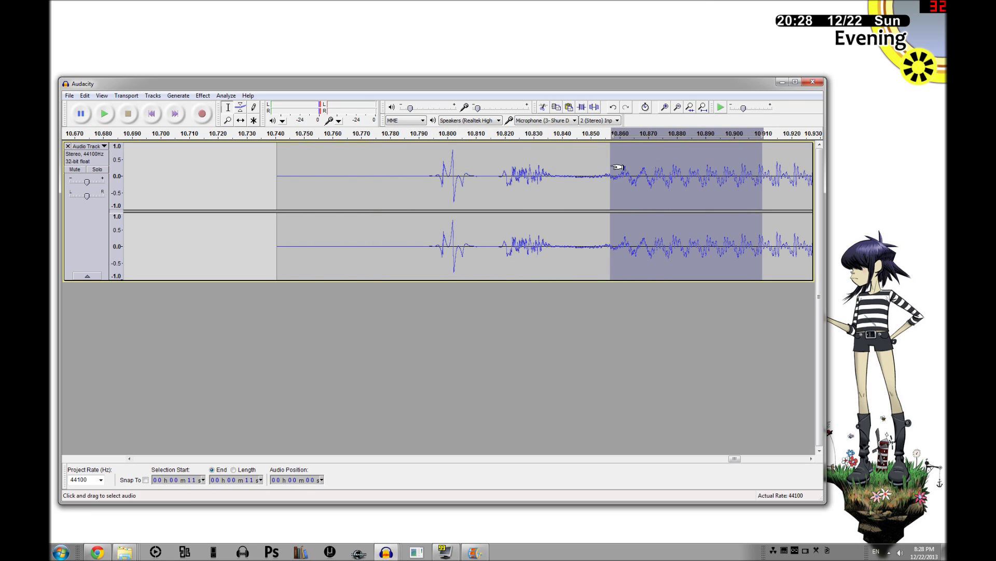
left_click(434, 167)
left_click_drag(434, 167, 414, 167)
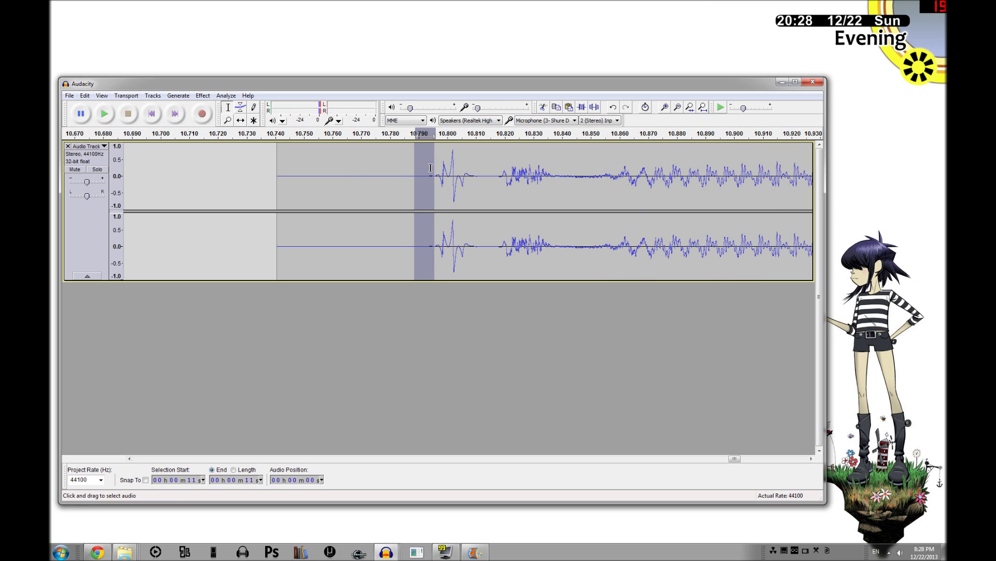
Step: Delete the duplicate's plosive from about 10.796 s to 10.837 s
left_click_drag(554, 162, 434, 162)
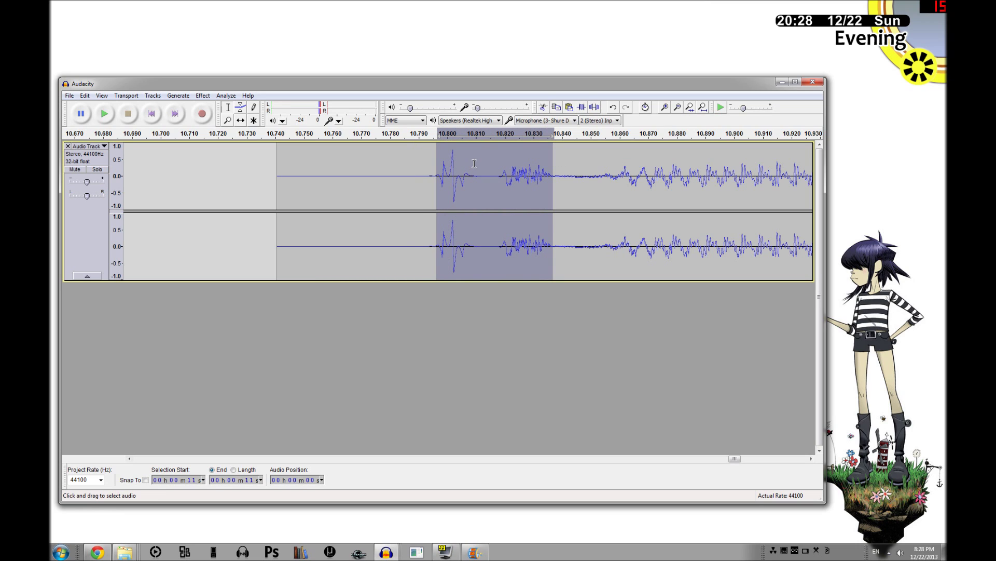
left_click_drag(600, 164, 554, 164)
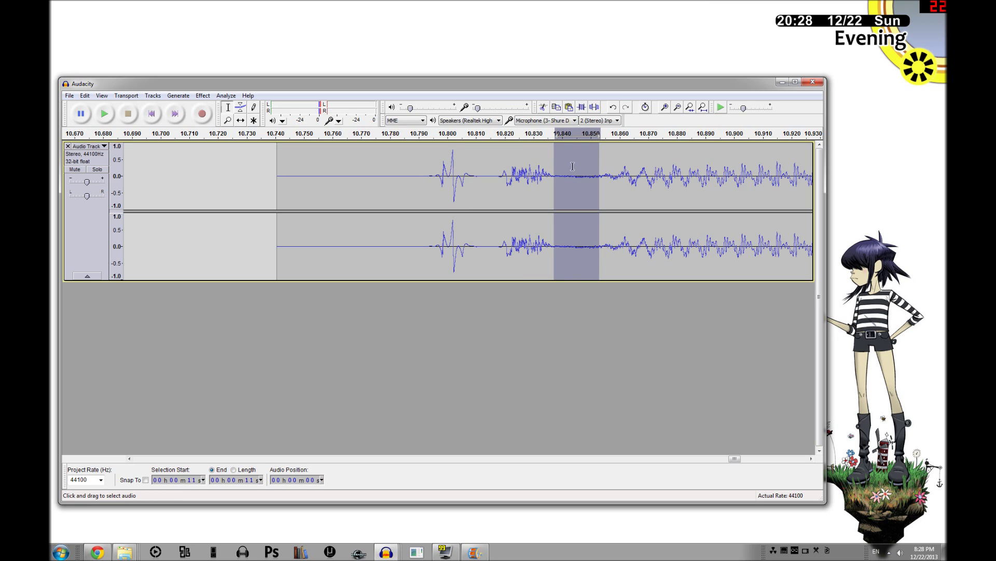
left_click_drag(593, 167, 442, 165)
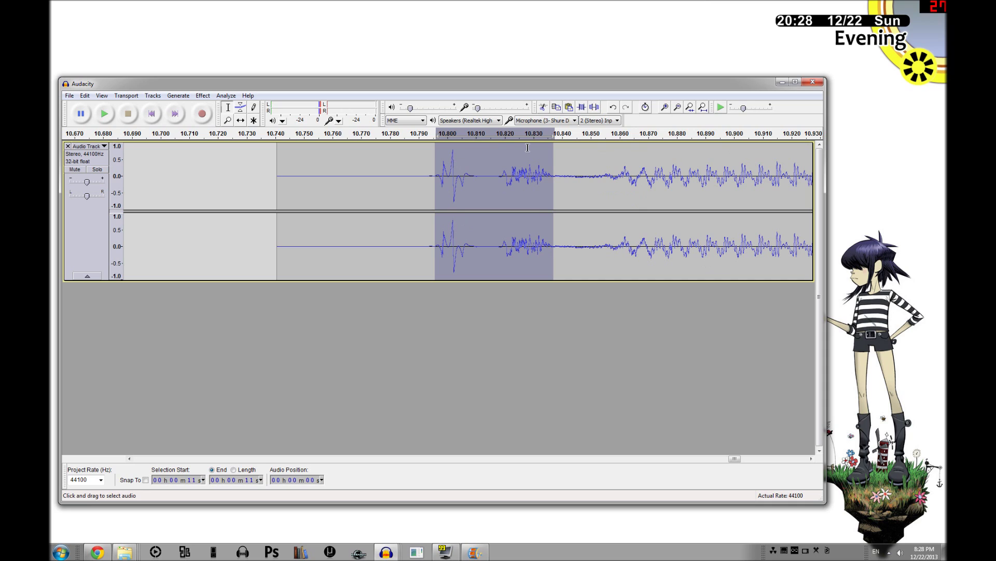
key("Delete")
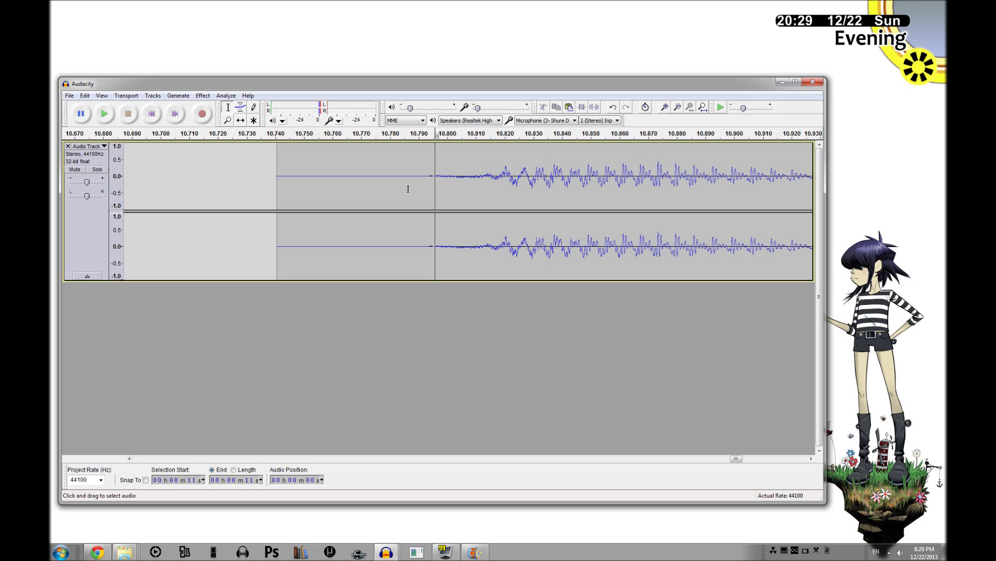
Step: Select the join left by the deletion at about 10.792 s to 10.80 s and examine it within the surrounding duplicate
left_click_drag(447, 163, 423, 167)
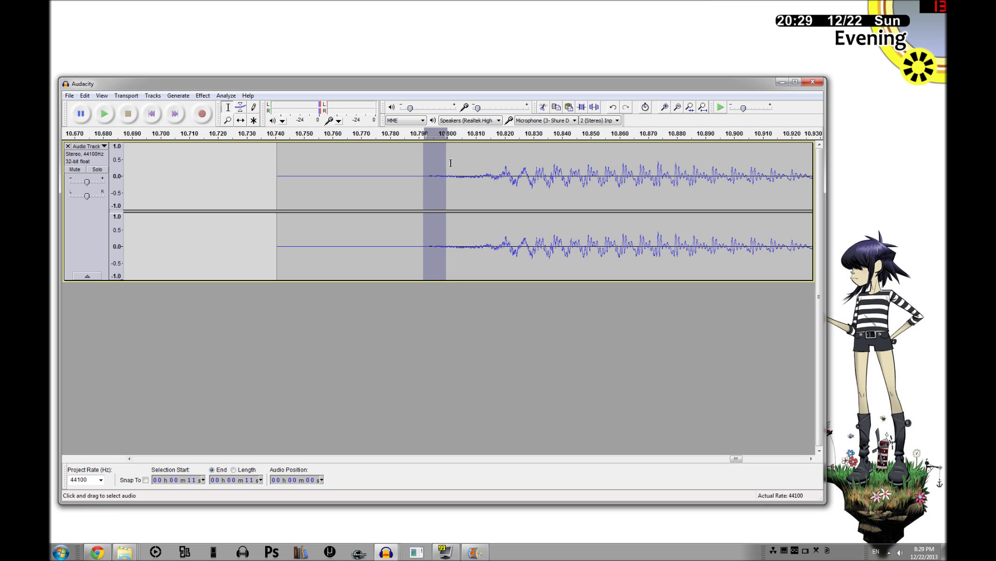
key("ctrl+3")
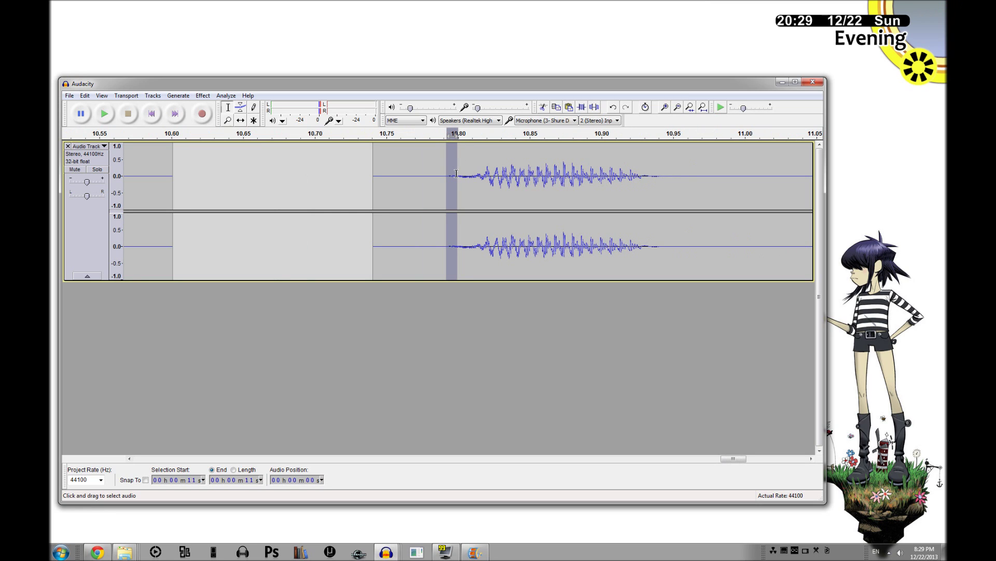
key("ctrl+3")
key("ctrl+3")
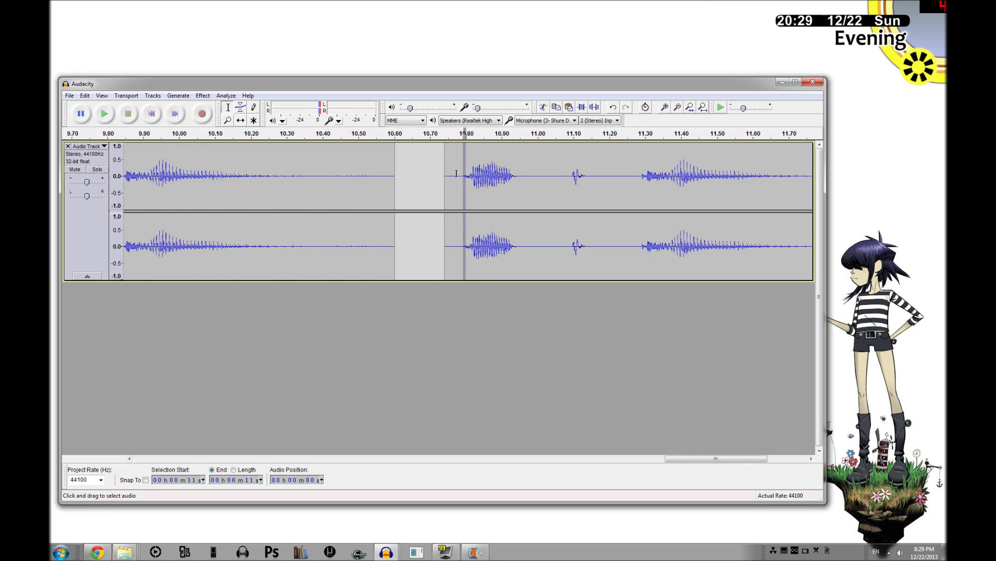
key("ctrl+3")
key("ctrl+1")
key("ctrl+1")
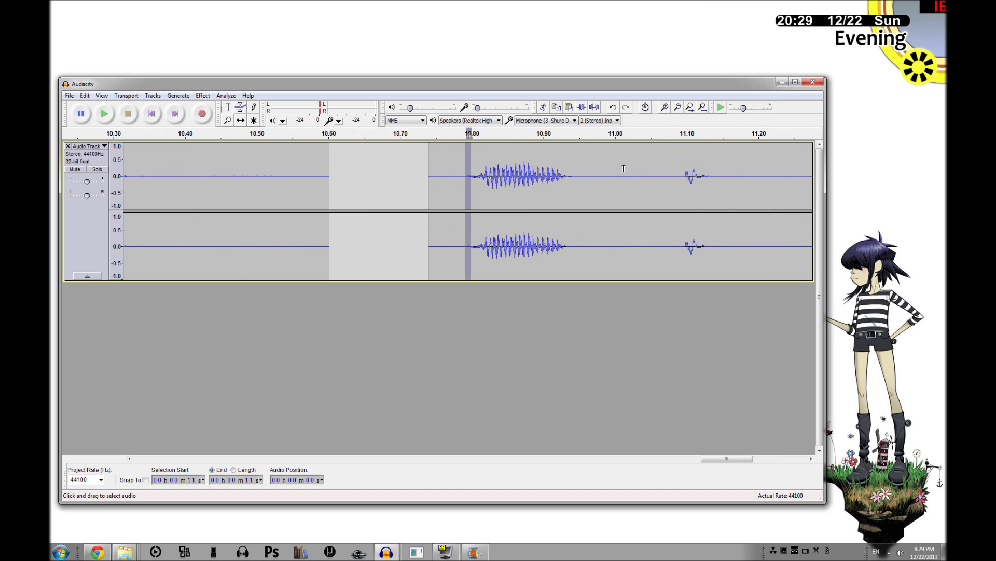
Step: Repeat the last equalization on the duplicate's second plosive at about 11.08 s to 11.15 s, and reselect the plosive at about 11.09 s to 11.13 s
left_click_drag(672, 161, 724, 167)
key("ctrl+r")
left_click_drag(682, 170, 711, 169)
key("ctrl+3")
key("ctrl+3")
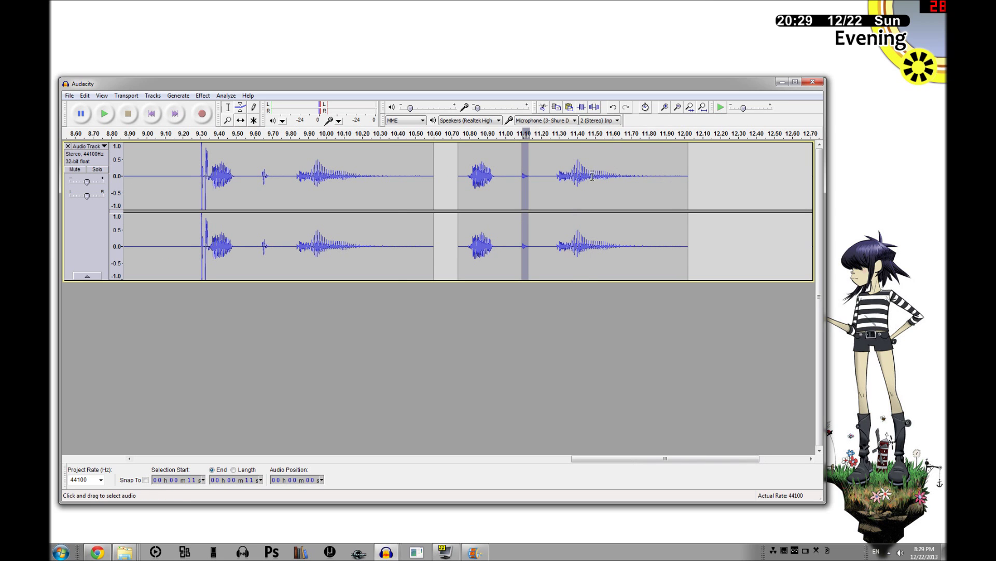
Step: Select the edited duplicate from about 10.75 s to 11.93 s and play it
left_click_drag(674, 166, 460, 176)
key("ctrl+3")
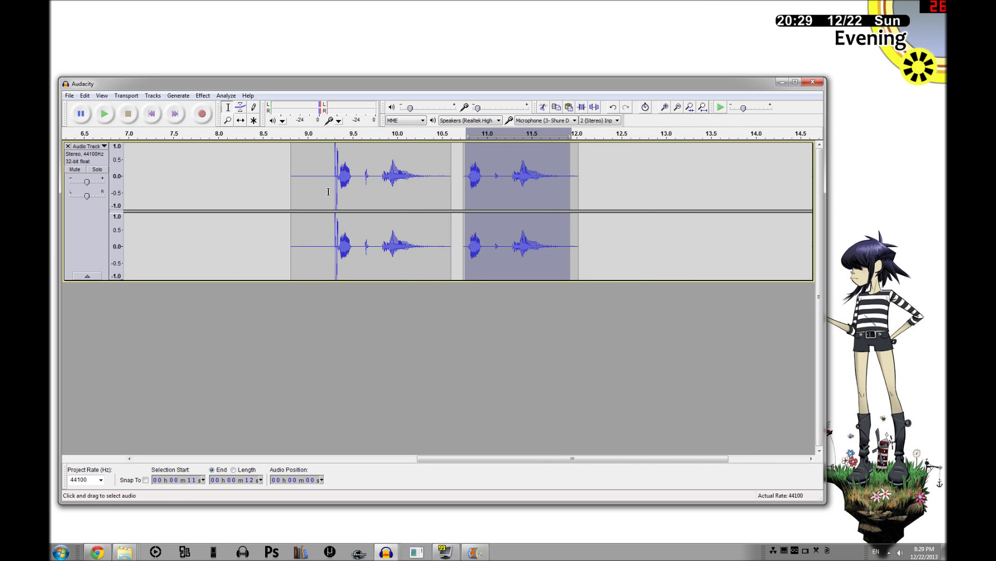
key("ctrl+1")
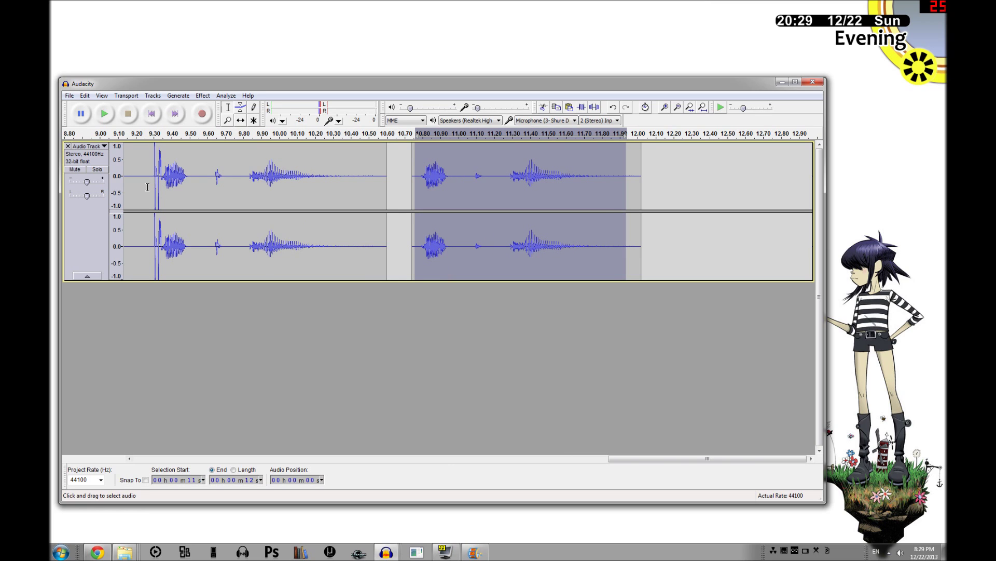
left_click(104, 114)
Step: Play the untreated phrase and its edited duplicate from about 9.23 s to compare them, and minimize the editor window
left_click(141, 156)
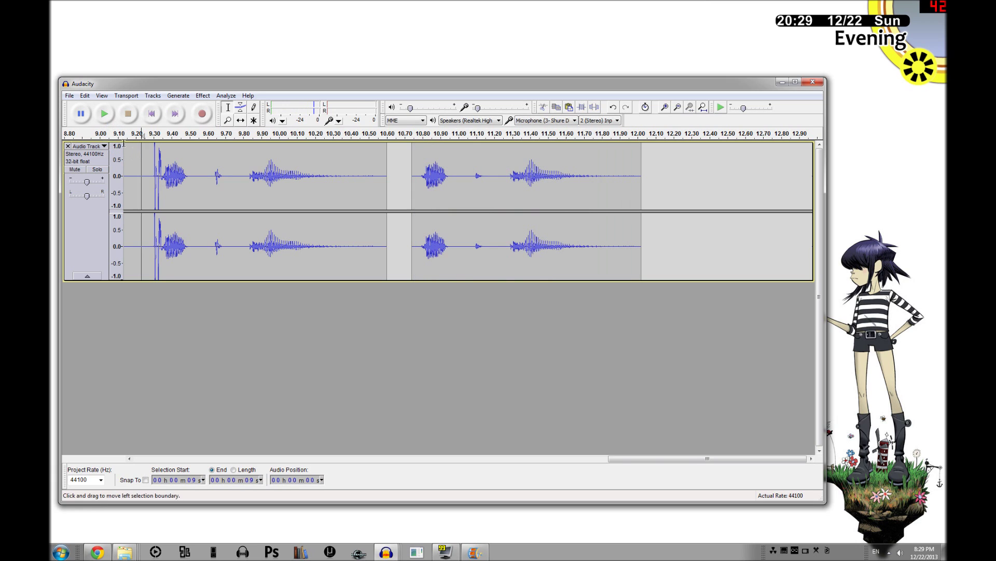
left_click(103, 117)
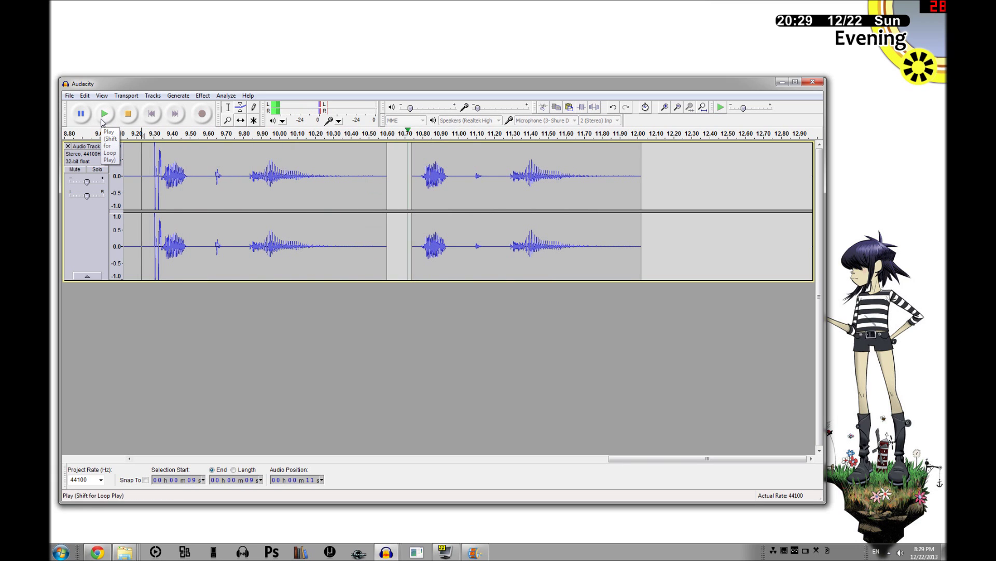
left_click(128, 115)
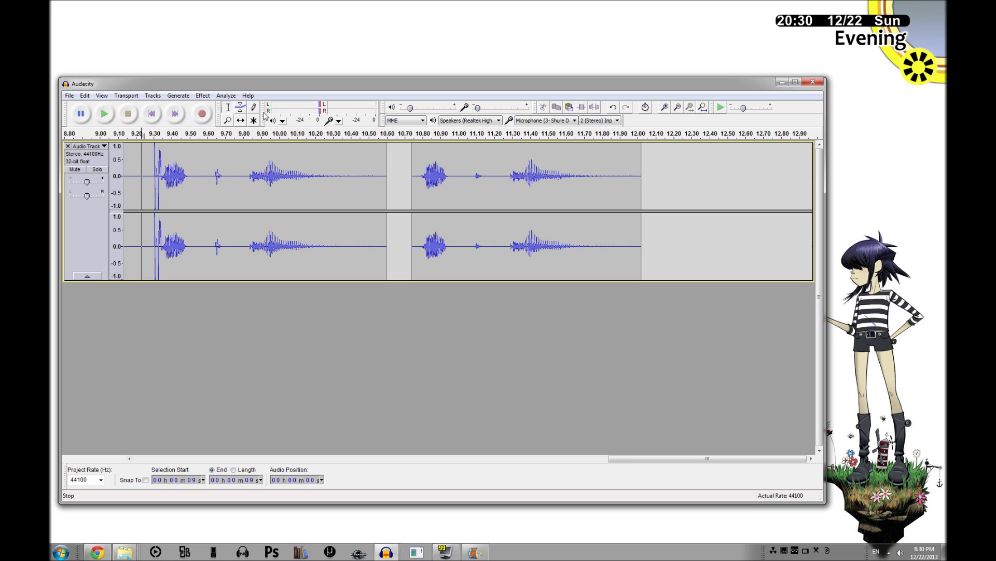
left_click(781, 82)
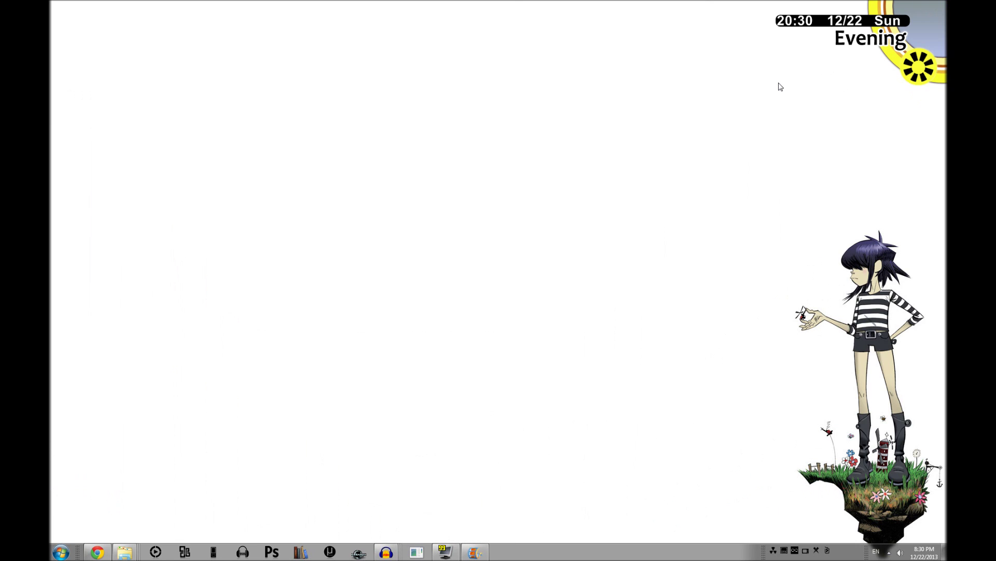